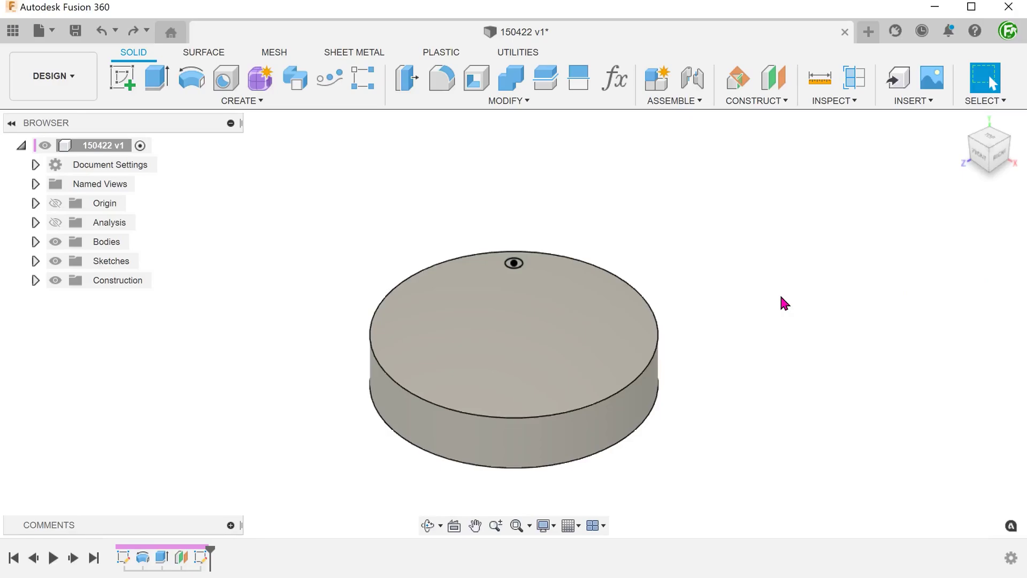
Extrude the 10 mm circle profile up to the disc's curved top face
key(F6)
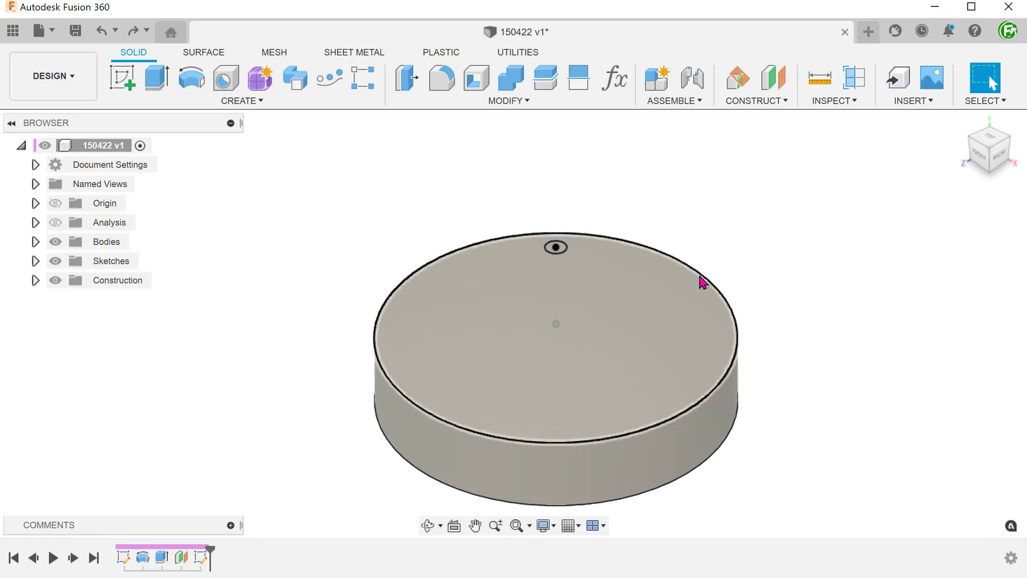
click(563, 239)
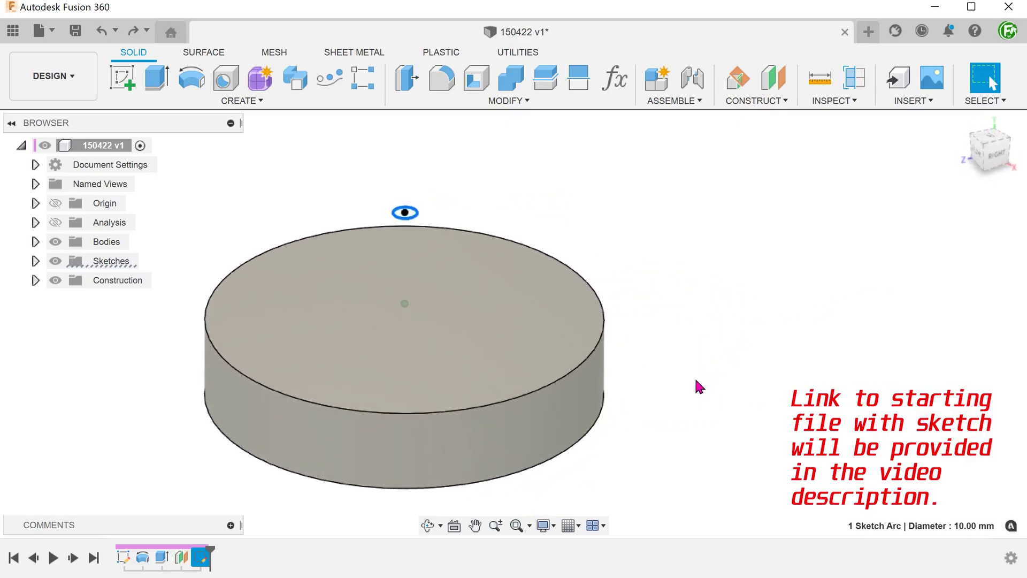
click(660, 421)
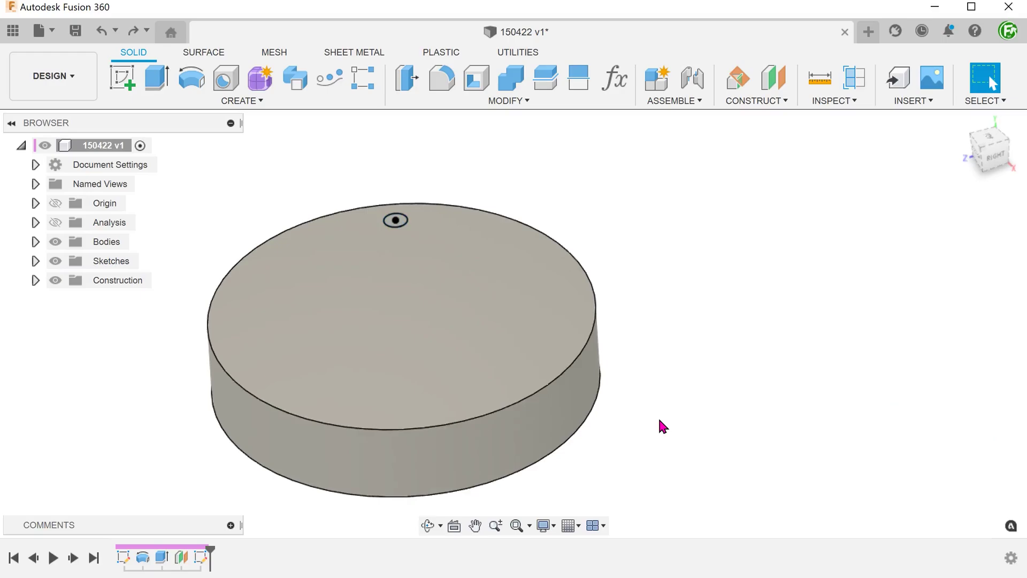
key(e)
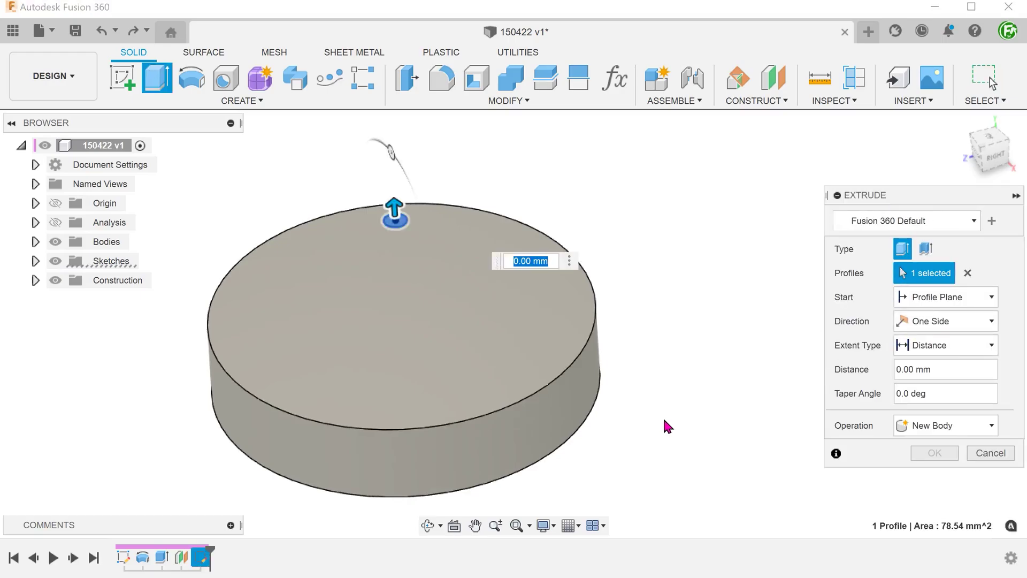
click(957, 347)
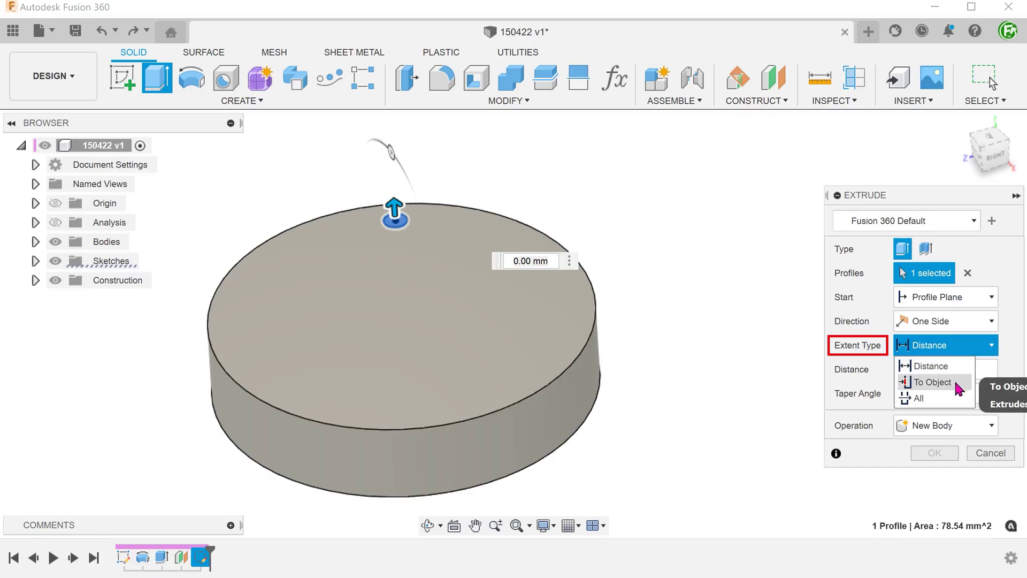
click(956, 383)
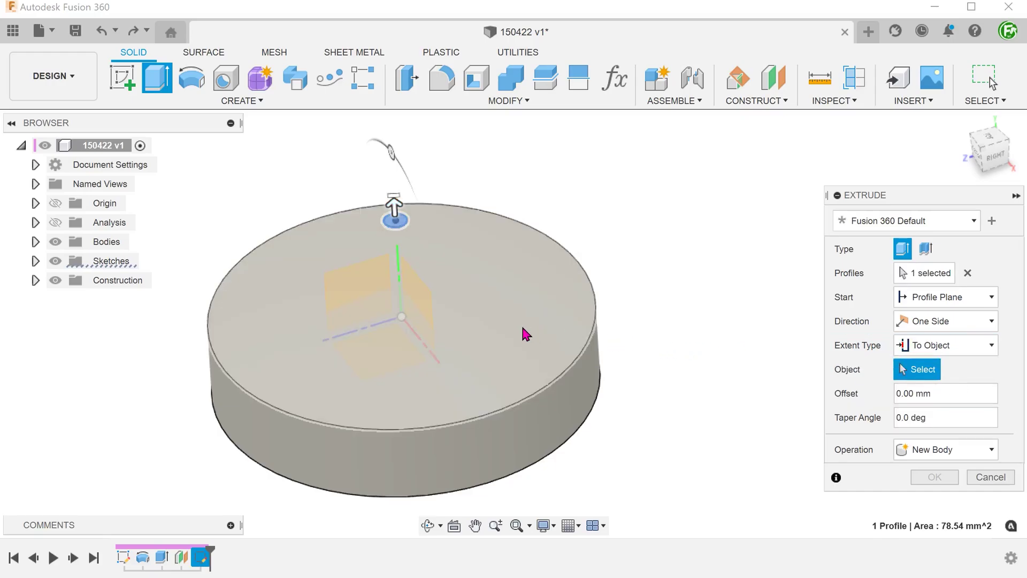
click(515, 334)
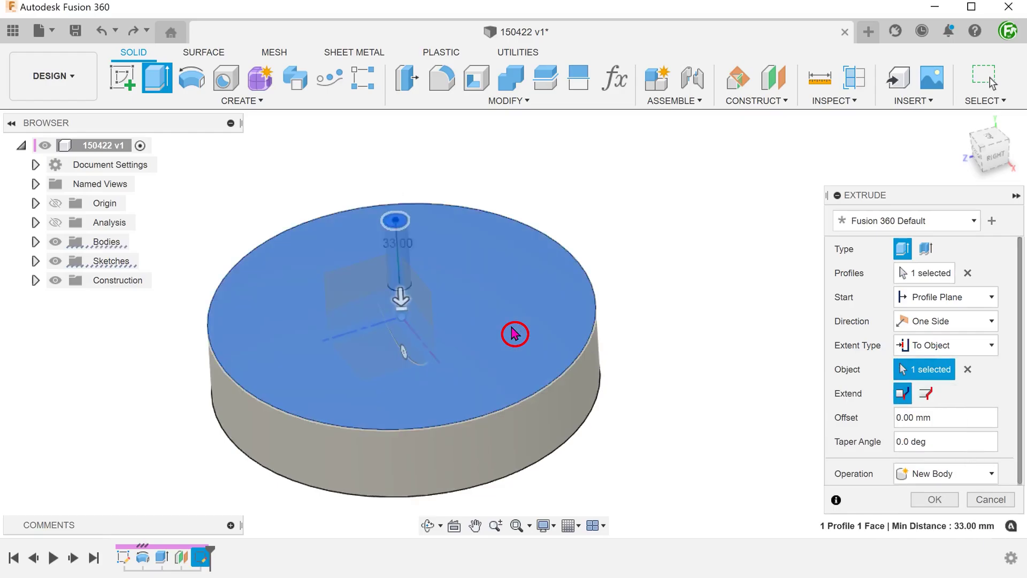
Offset the extrude extent by -3 mm and cut it into the disc as a blind hole
shift+middle_drag(711, 303, 771, 271)
scroll(772, 217, up, 10)
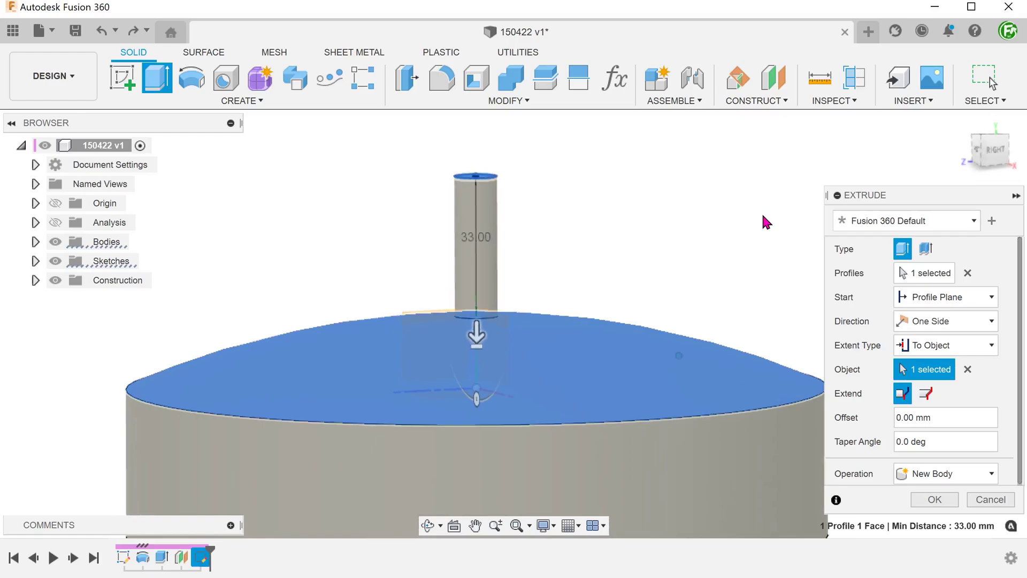
scroll(758, 215, up, 2)
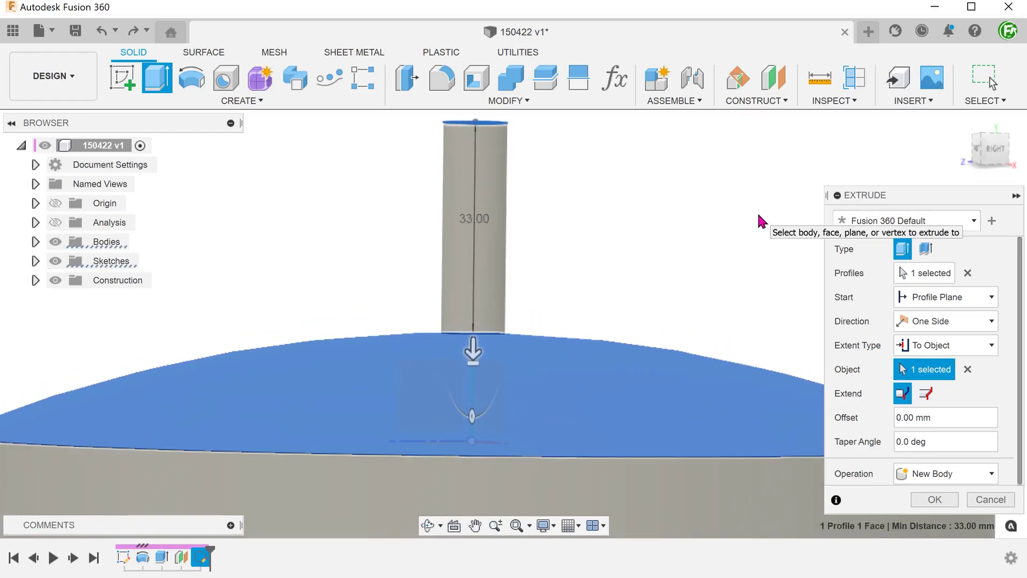
click(941, 416)
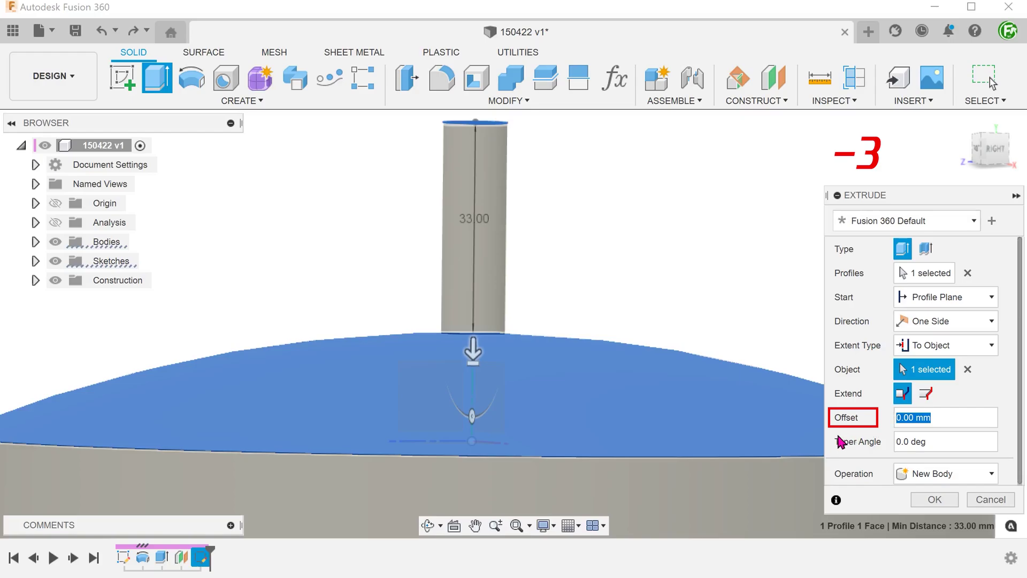
text(-3)
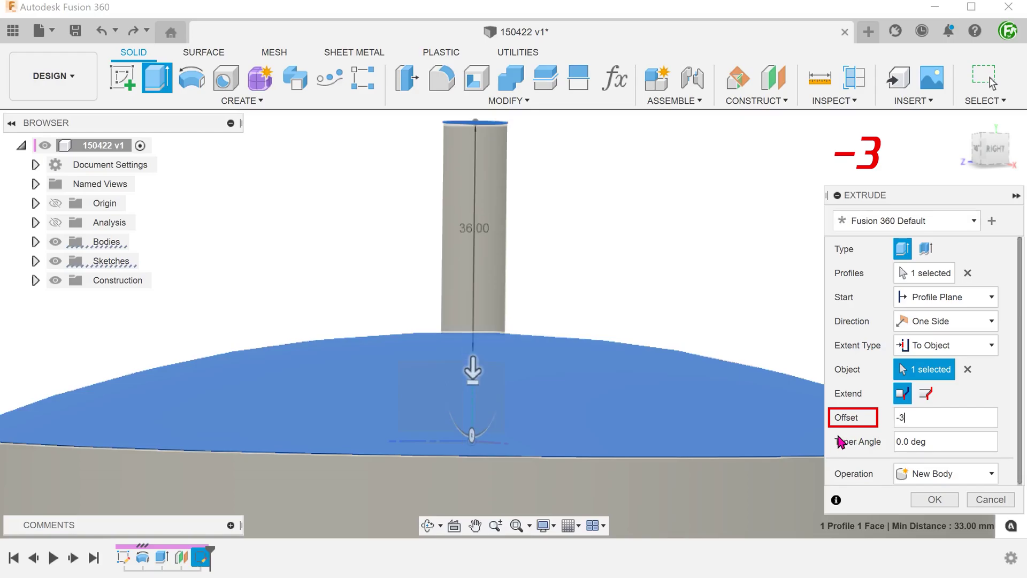
click(924, 475)
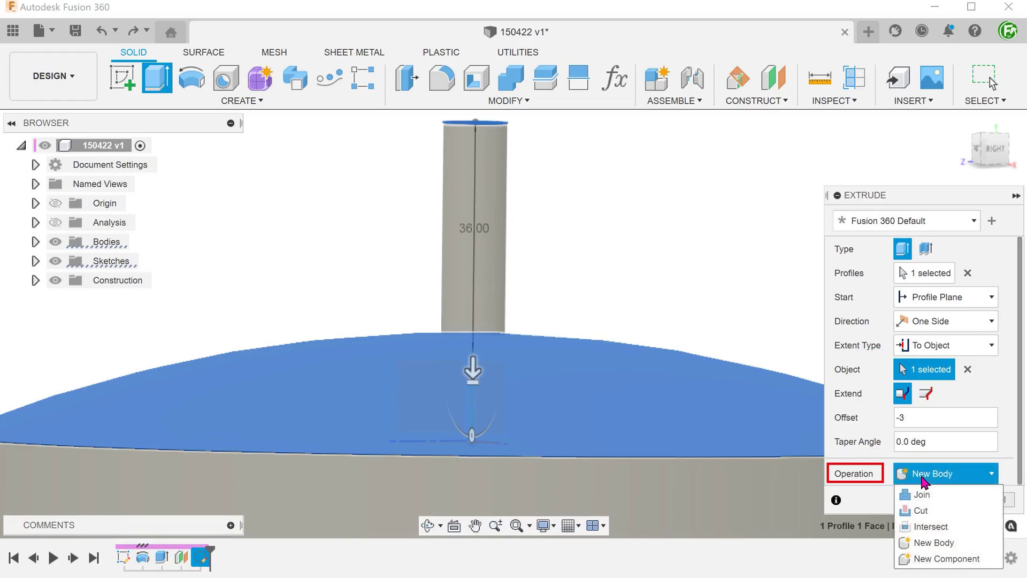
click(946, 511)
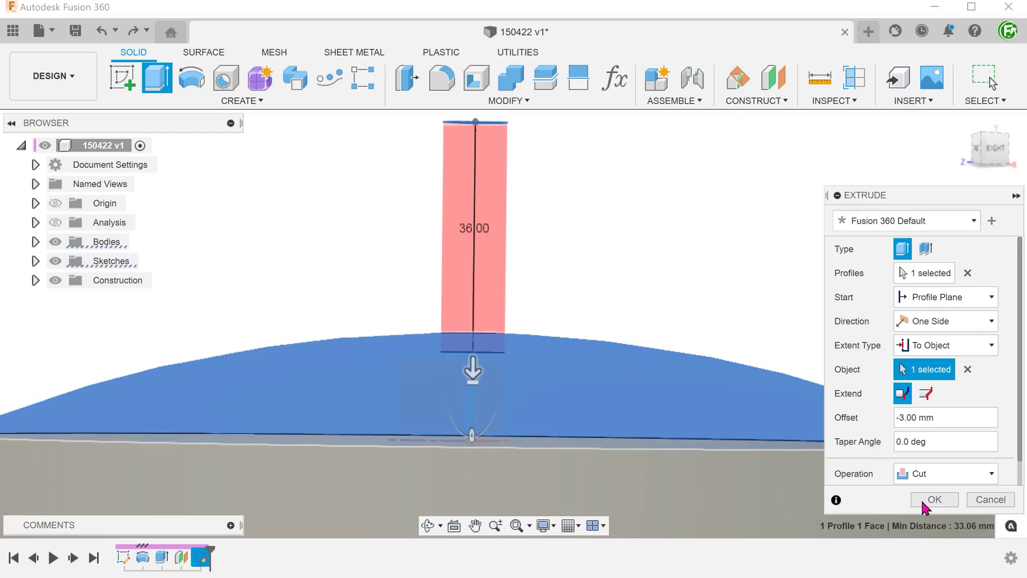
click(933, 499)
shift+middle_drag(922, 507, 966, 245)
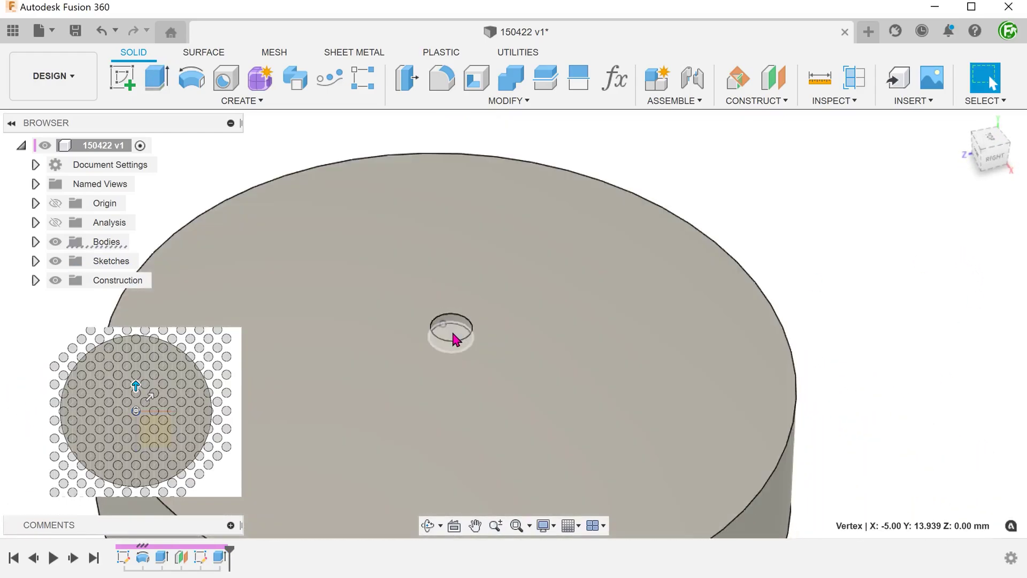
click(455, 338)
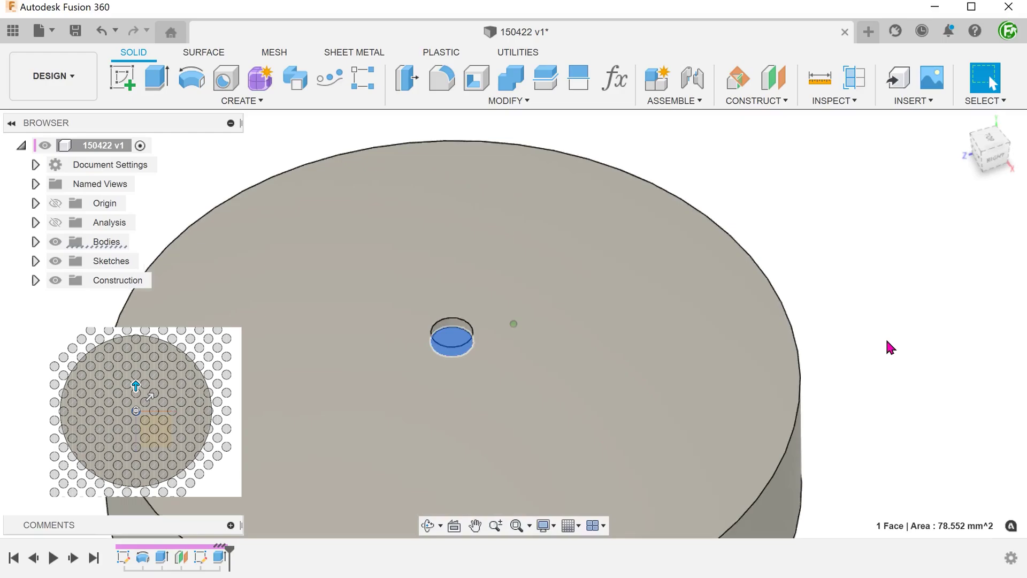
shift+middle_drag(884, 337, 877, 319)
click(874, 316)
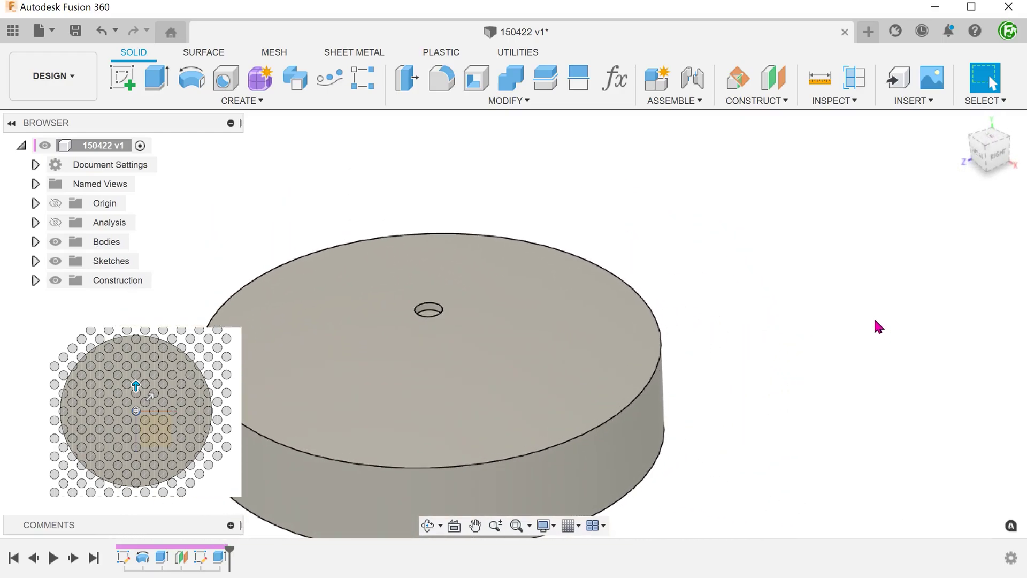
key(F6)
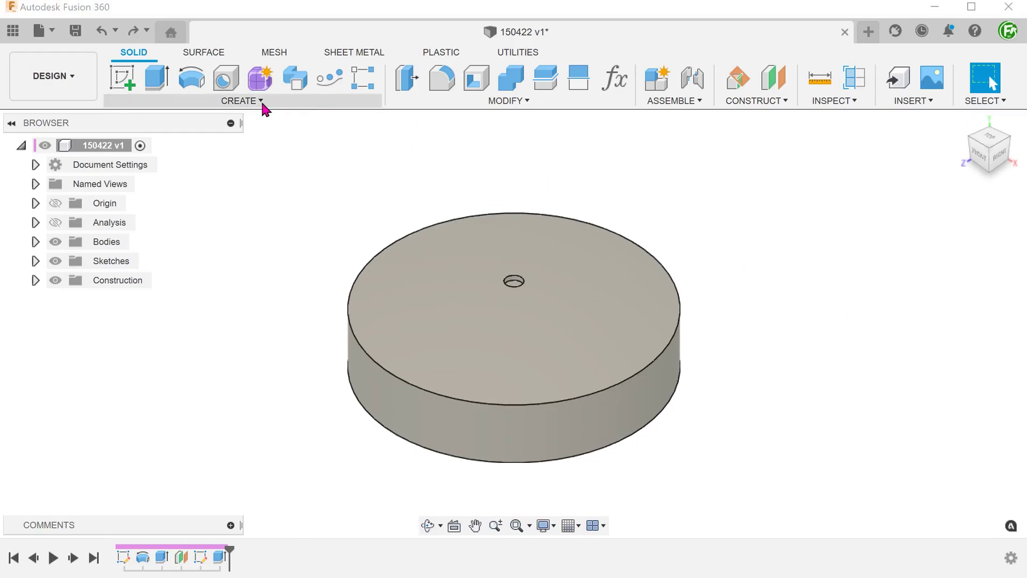
Rectangular-pattern the hole along an axis into five copies about 17.559 mm apart
click(236, 101)
mouse_move(170, 432)
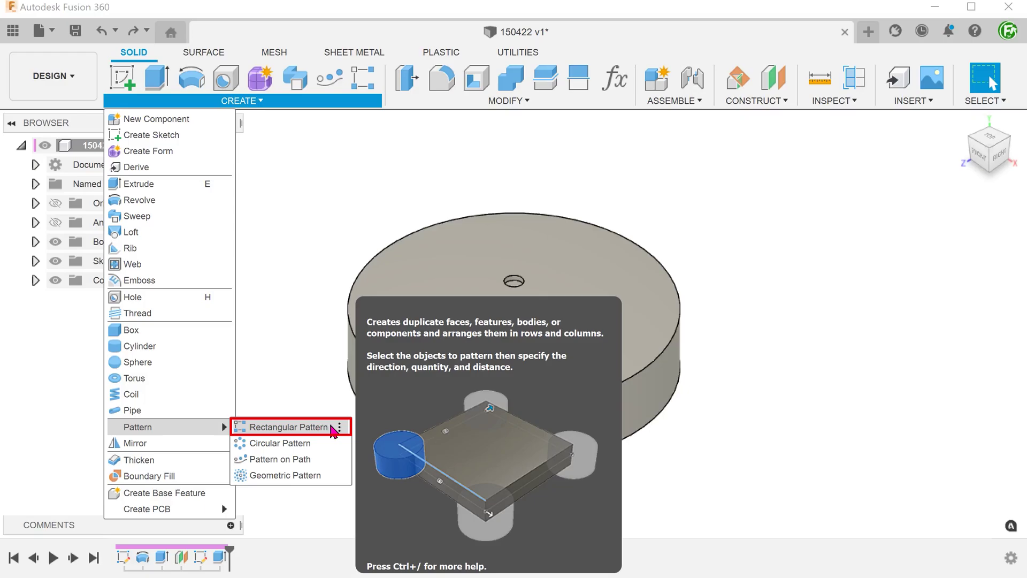
click(332, 427)
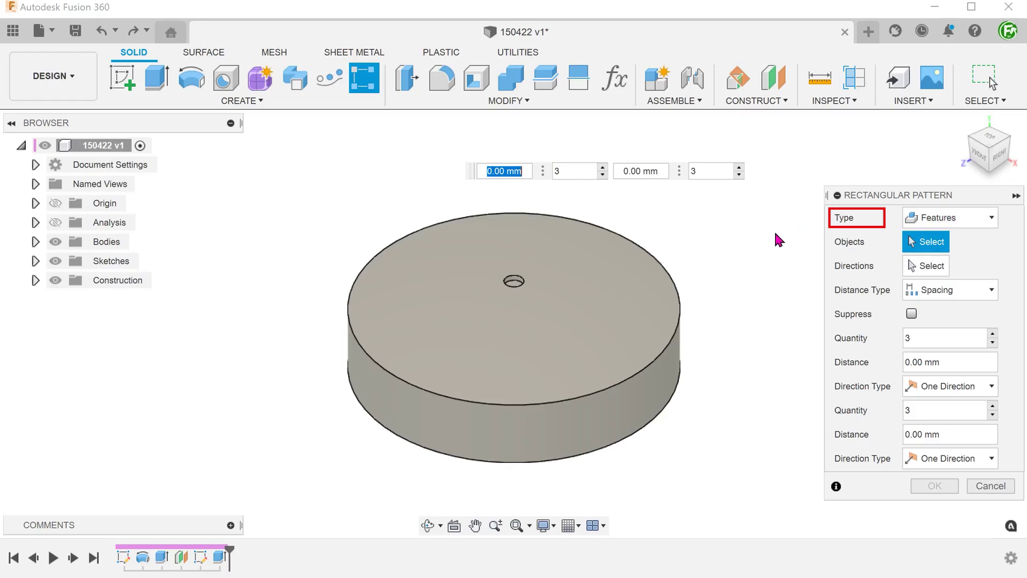
click(514, 286)
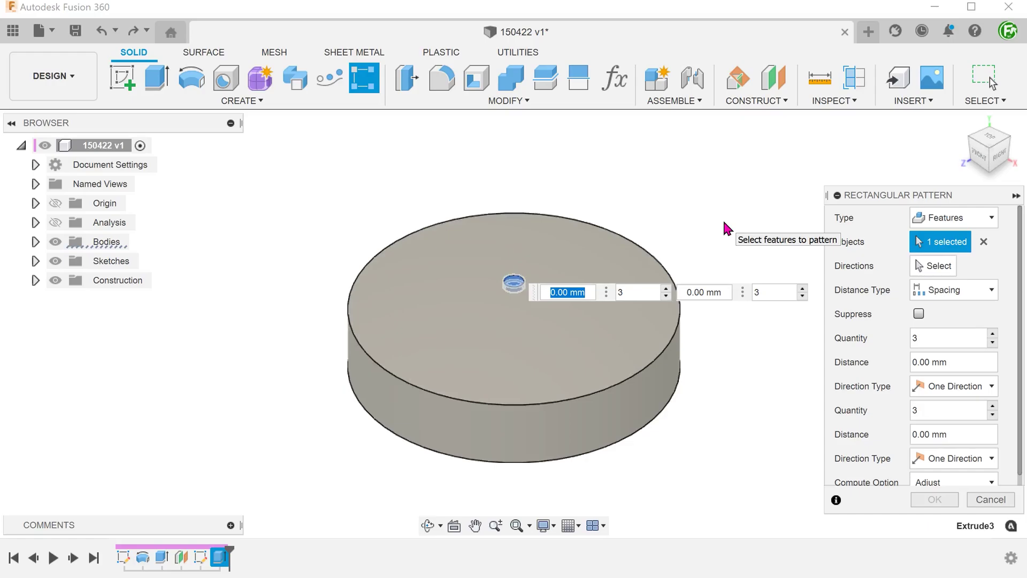
click(943, 267)
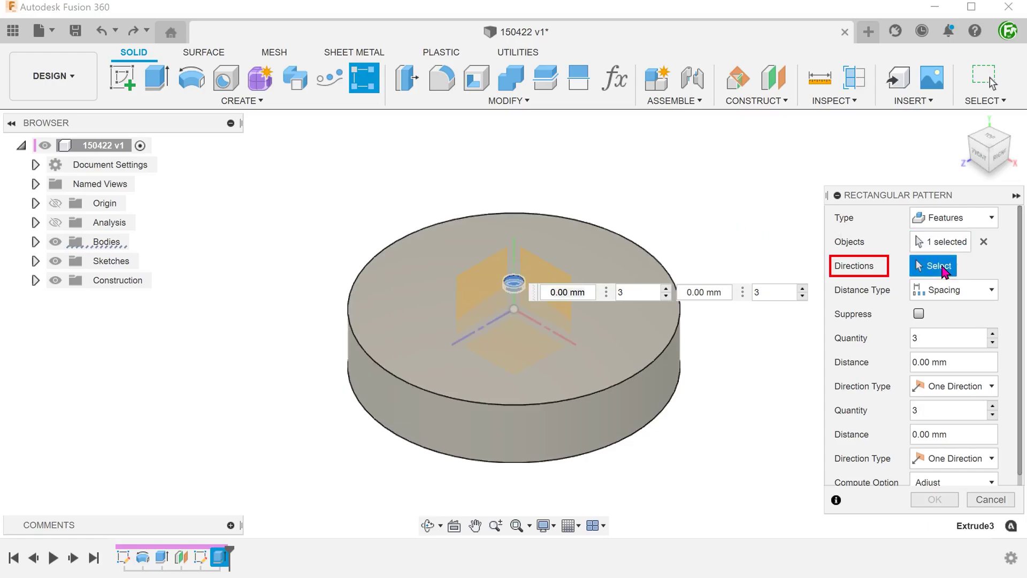
click(570, 343)
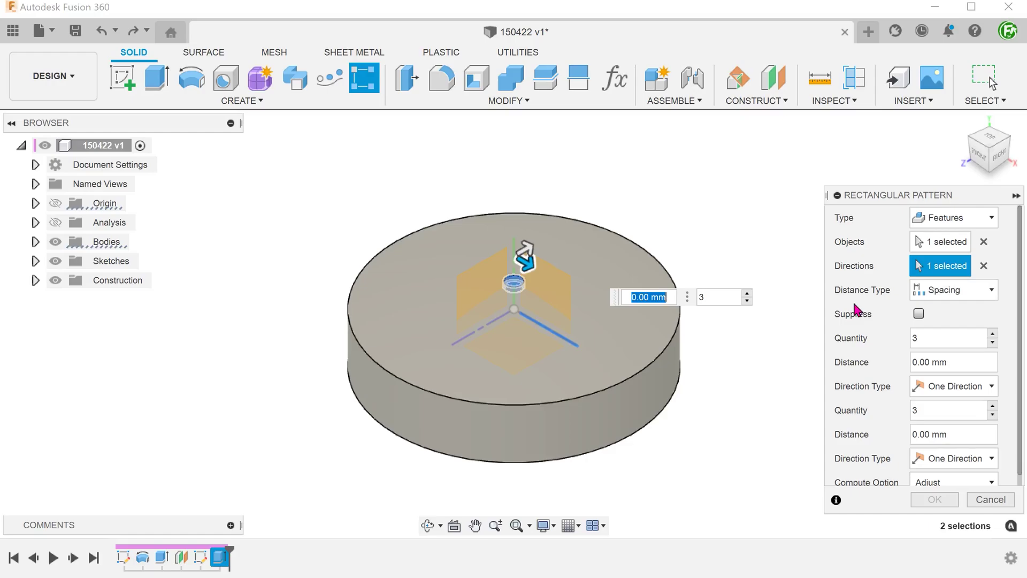
click(701, 296)
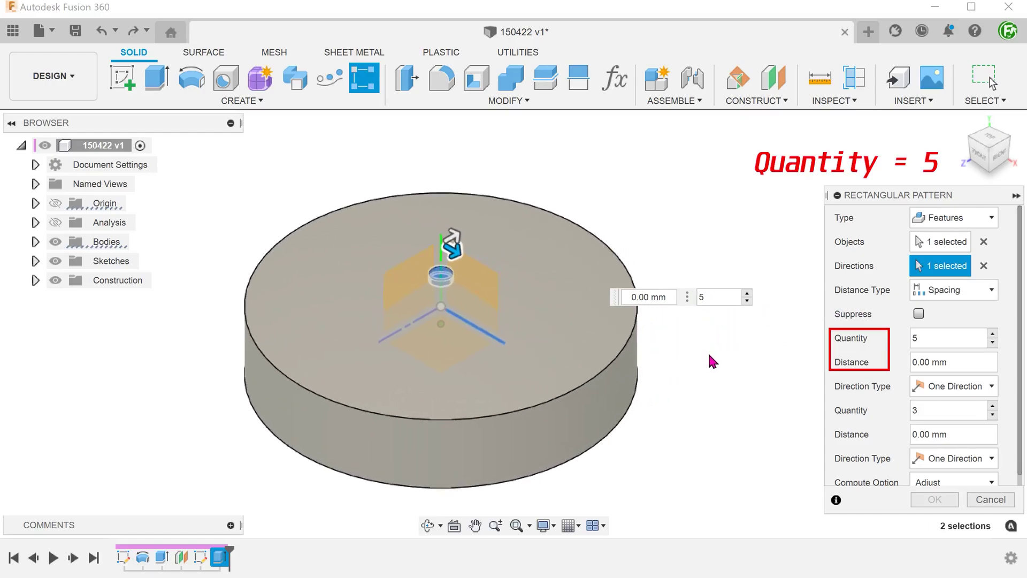
drag(441, 245, 471, 264)
key(Tab)
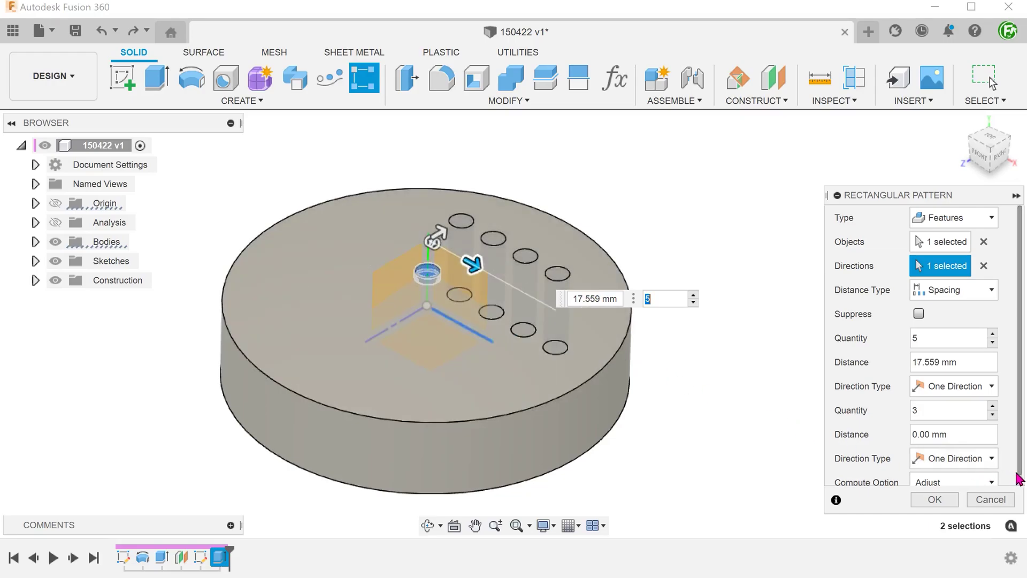
scroll(1013, 484, down, 1)
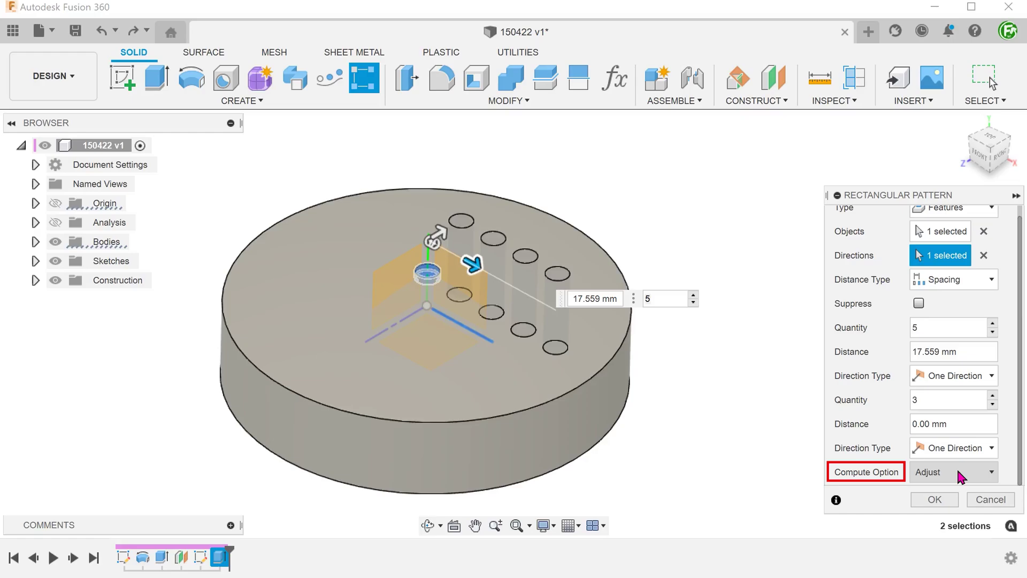
click(935, 499)
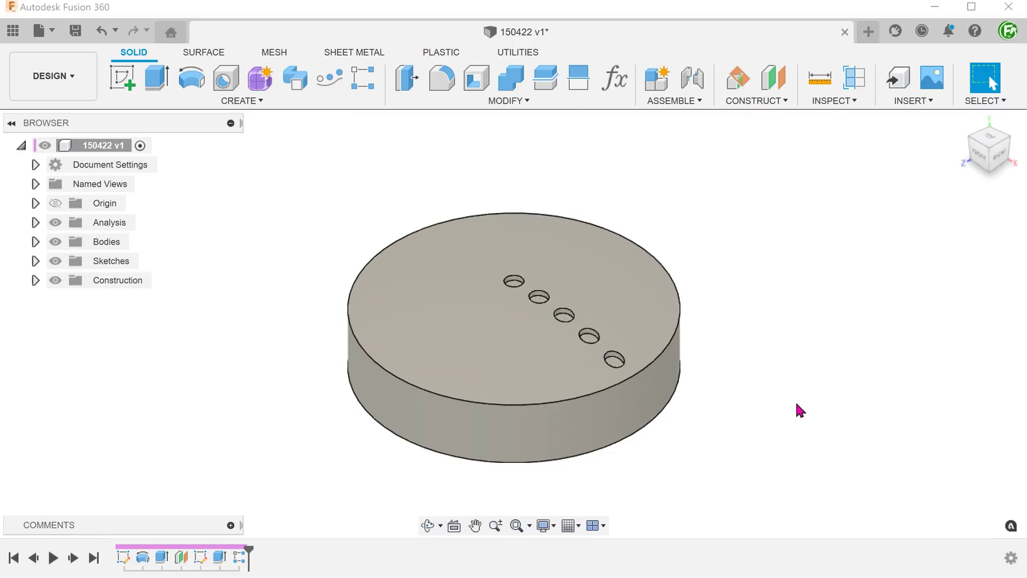
View the Section2 cut from the front, then hide it and collapse the Analysis folder
click(35, 222)
click(69, 262)
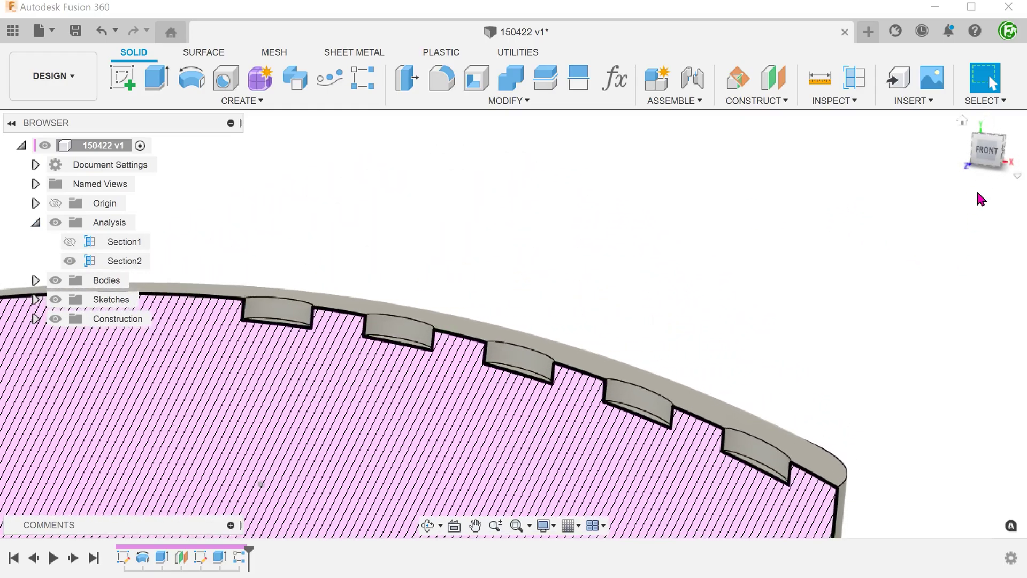
click(988, 151)
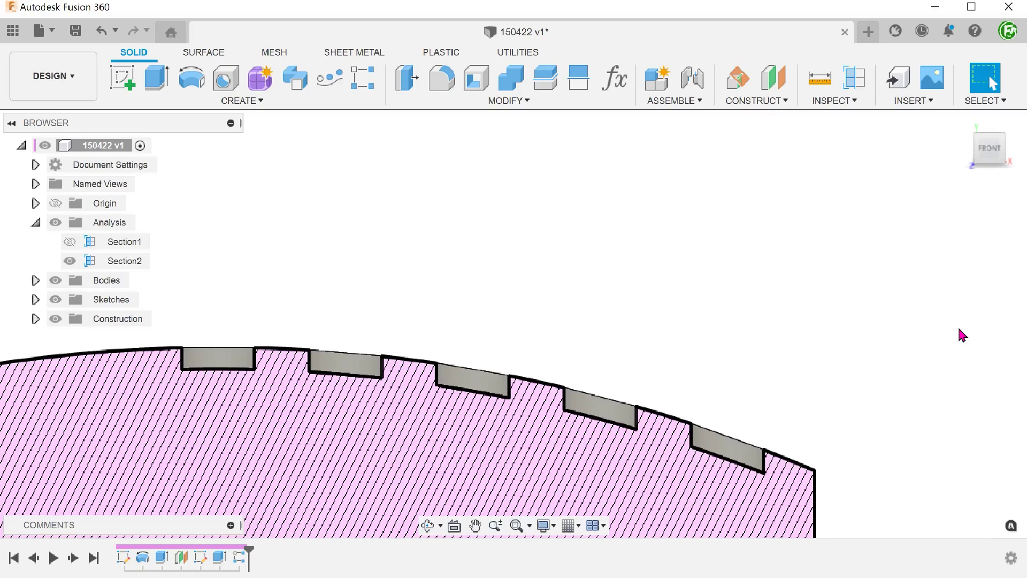
click(69, 261)
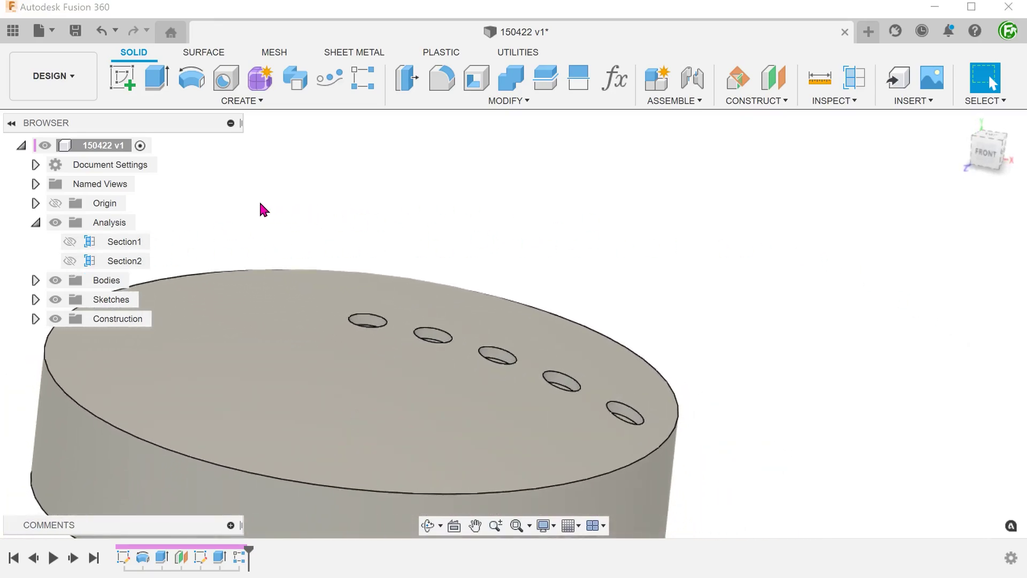
key(F6)
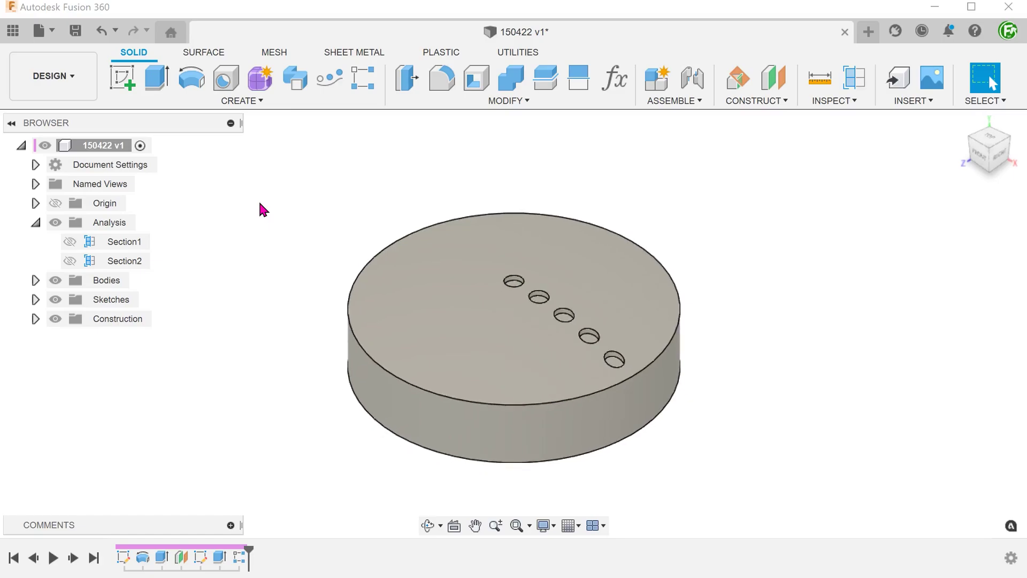
click(35, 222)
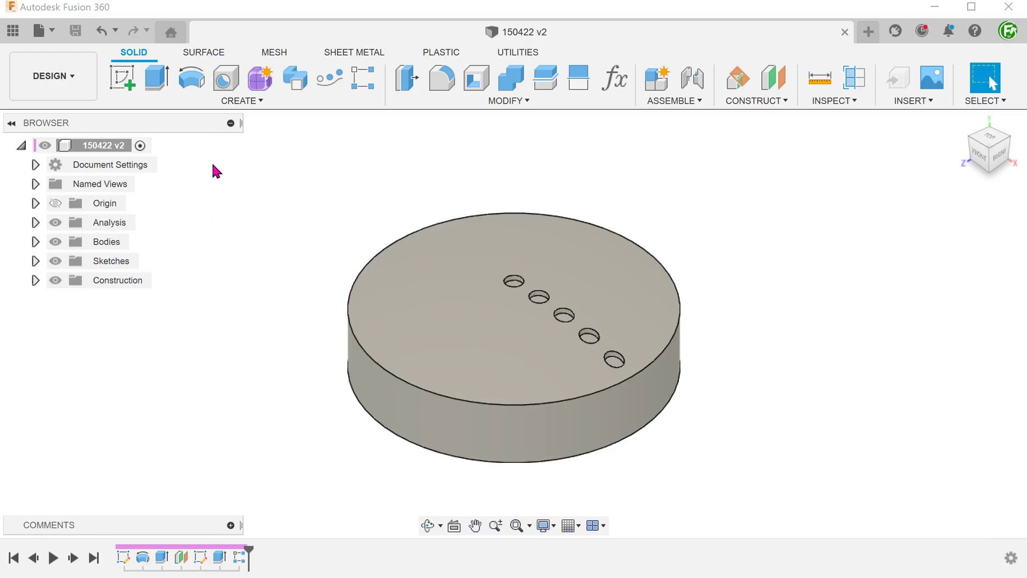
Start a circular pattern with type Features, pick the hole, then clear that selection
click(216, 100)
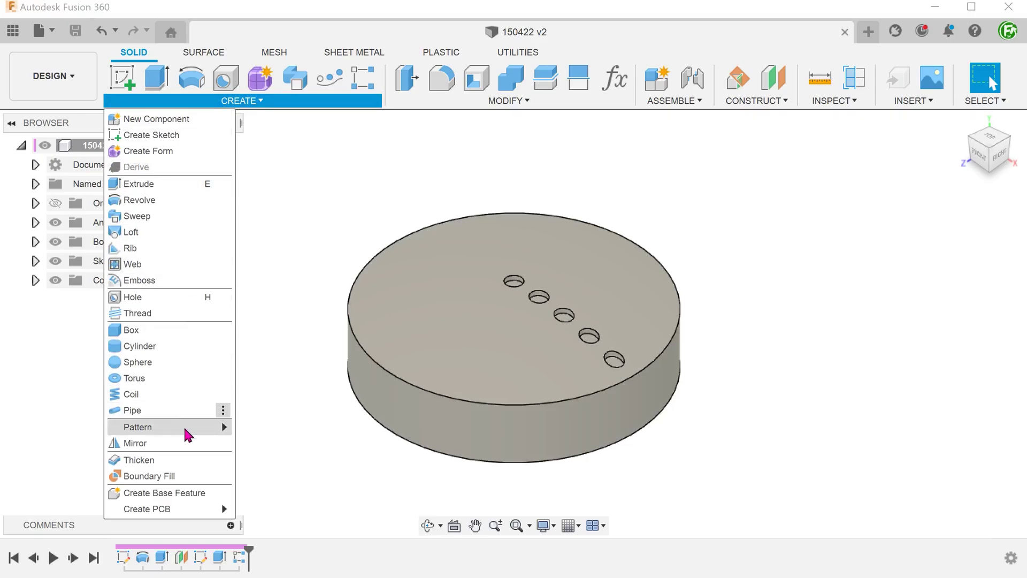
mouse_move(221, 426)
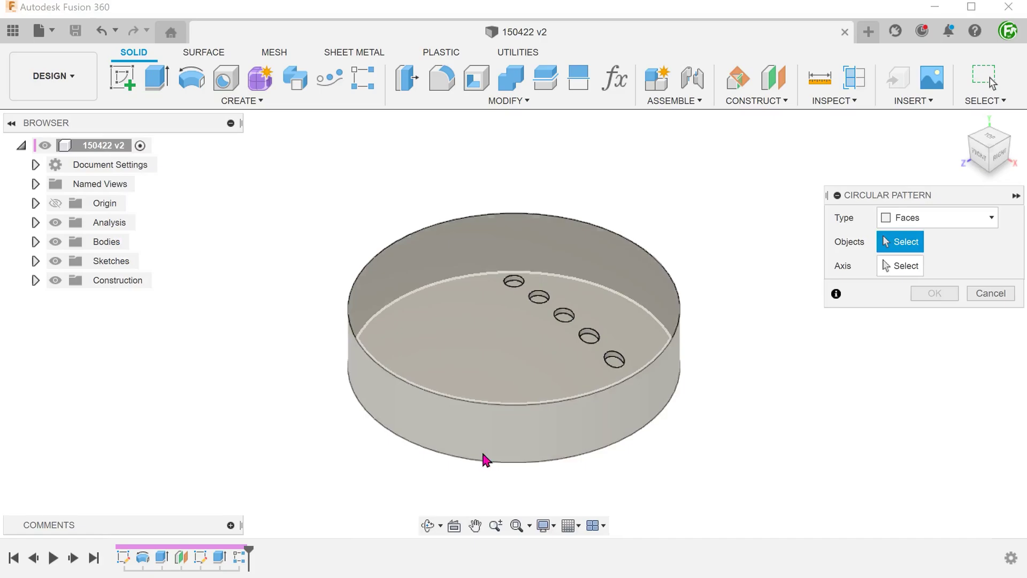
click(910, 219)
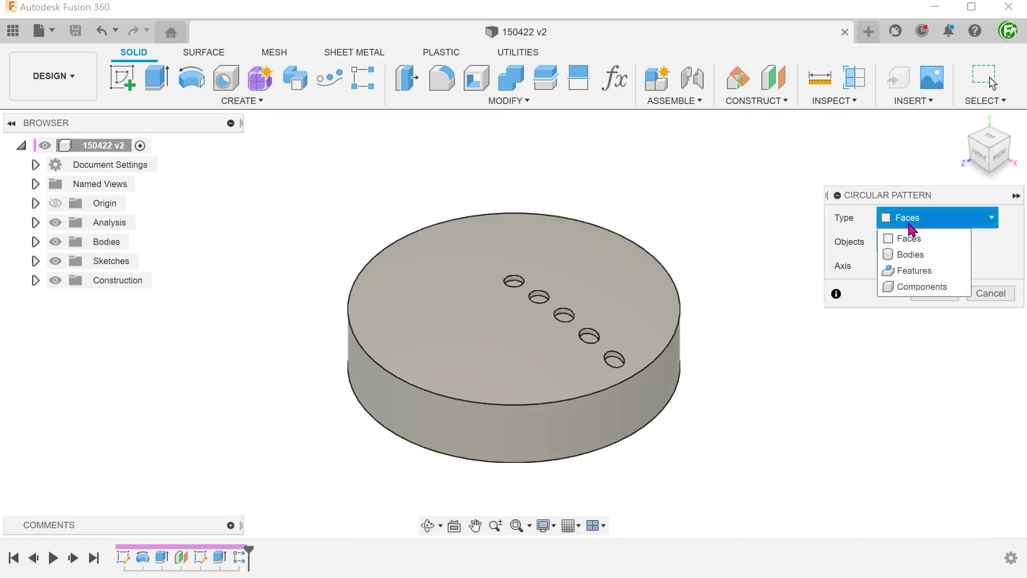
click(940, 271)
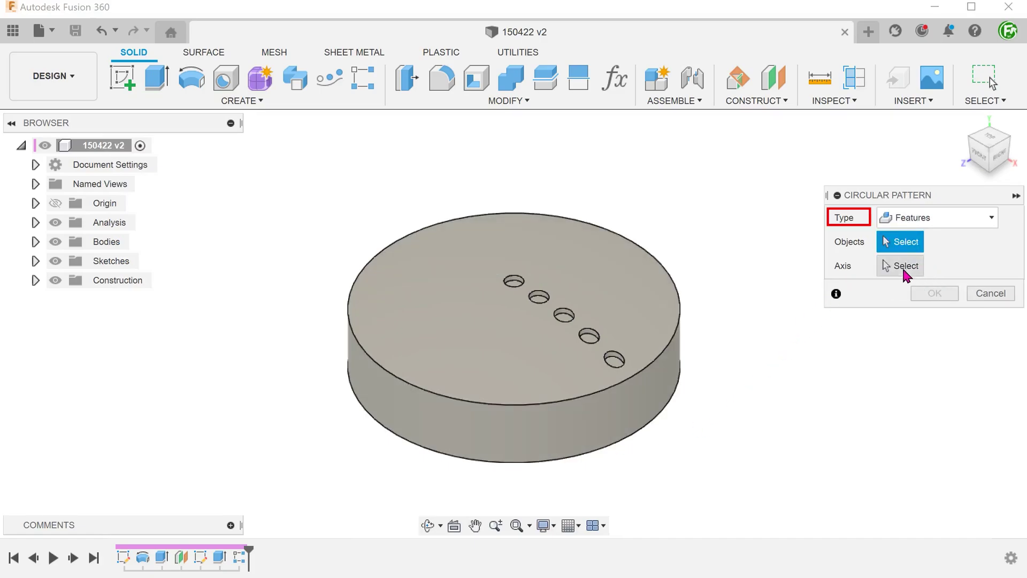
scroll(765, 246, up, 3)
scroll(766, 255, up, 2)
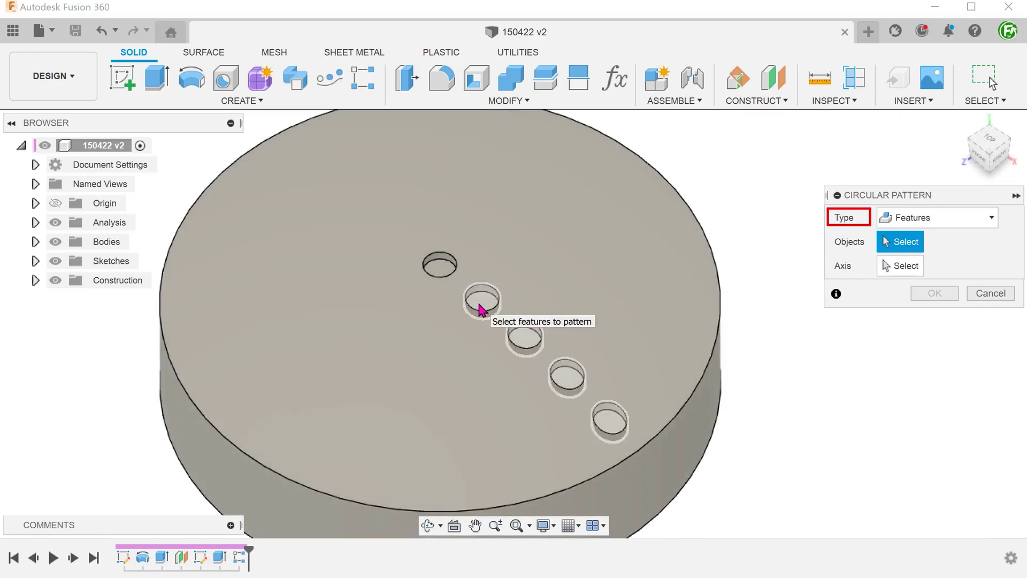
click(480, 308)
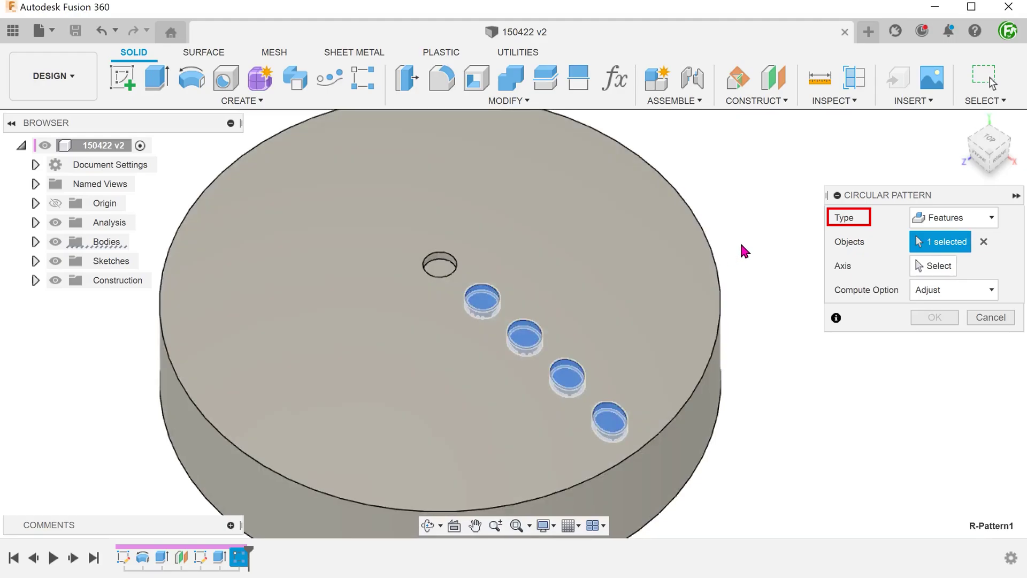
click(984, 241)
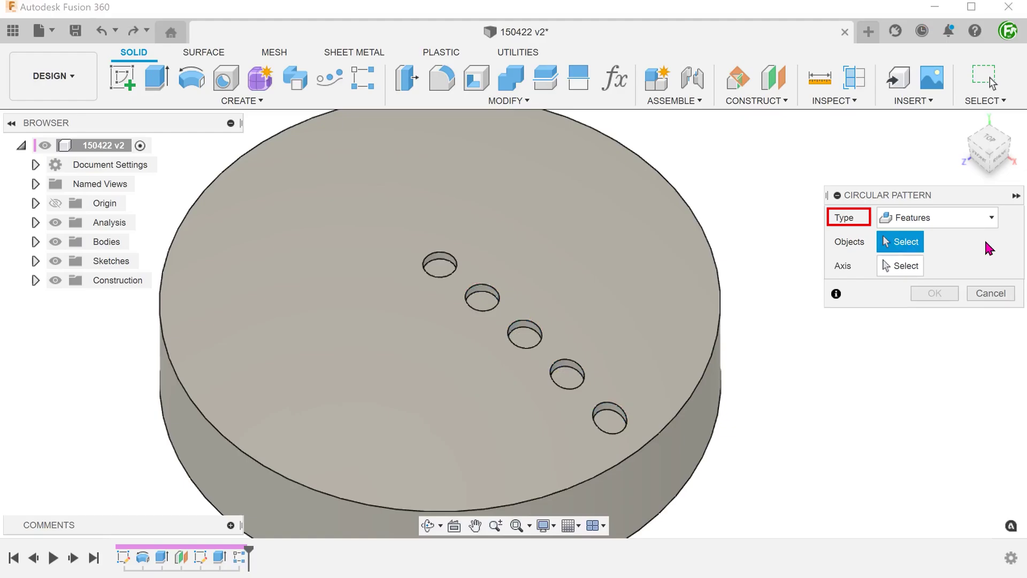
Circular-pattern the hole's wall and bottom faces five times around the Z axis
click(966, 222)
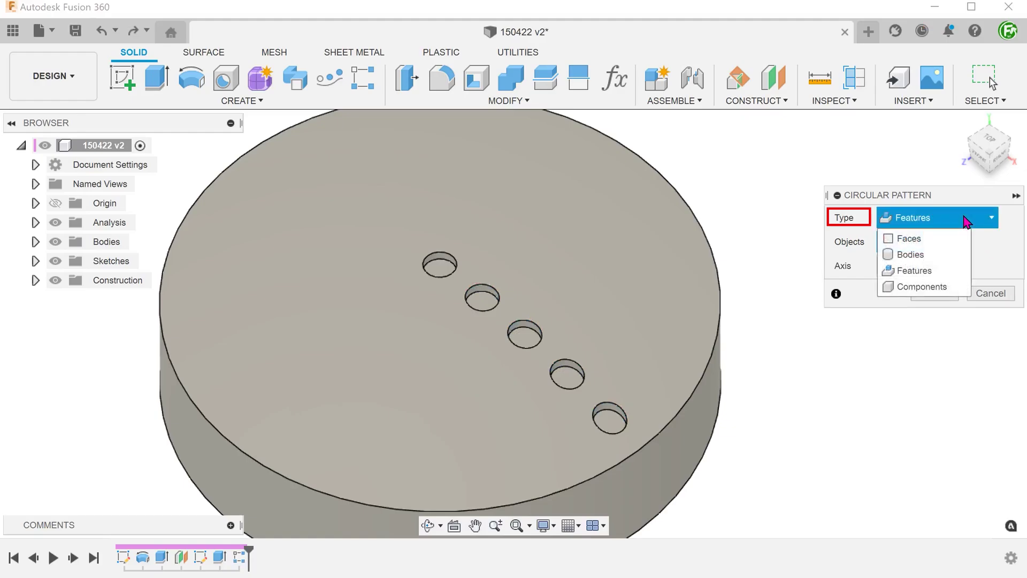
click(944, 239)
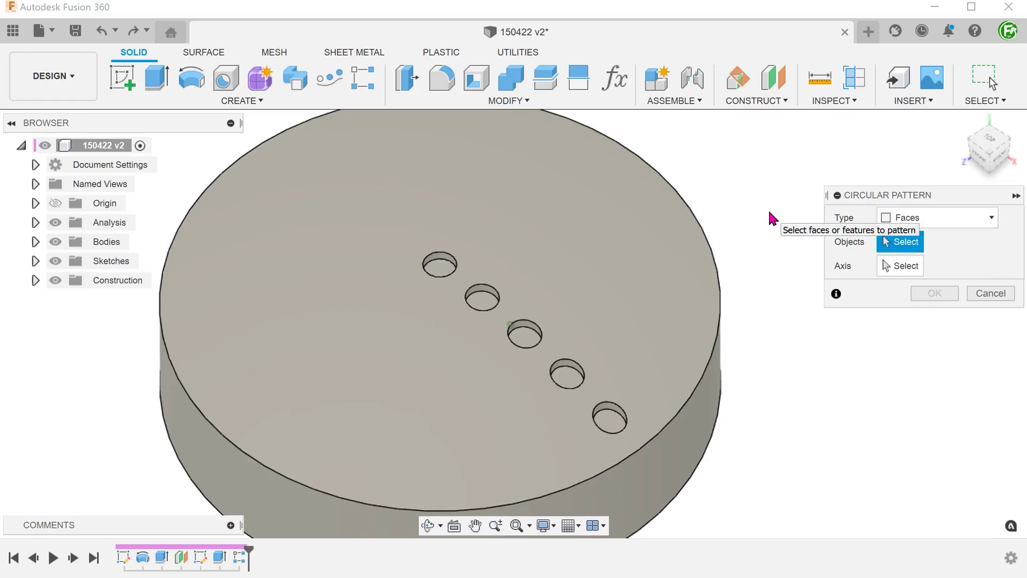
scroll(435, 308, up, 2)
scroll(434, 310, up, 5)
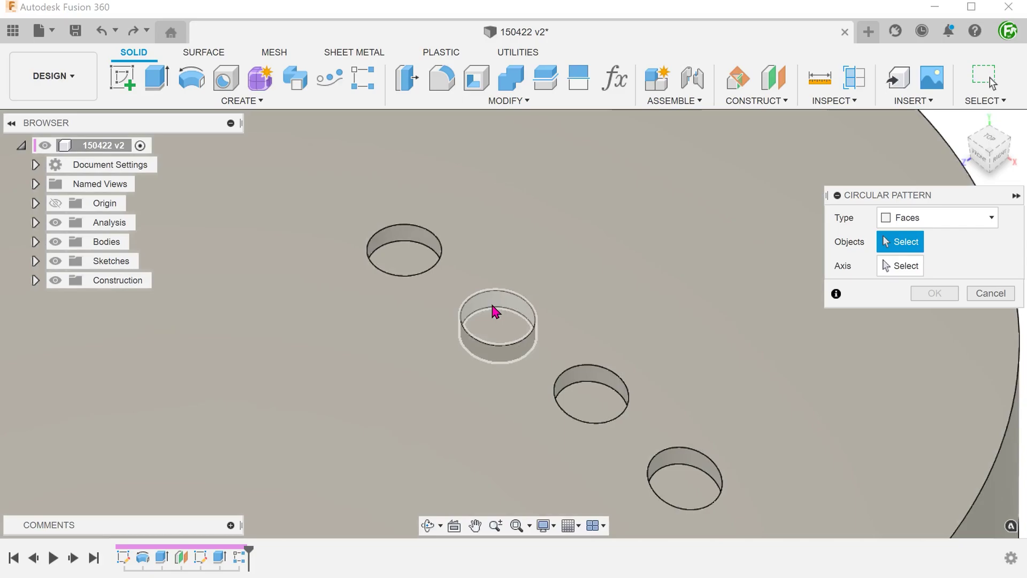
click(498, 310)
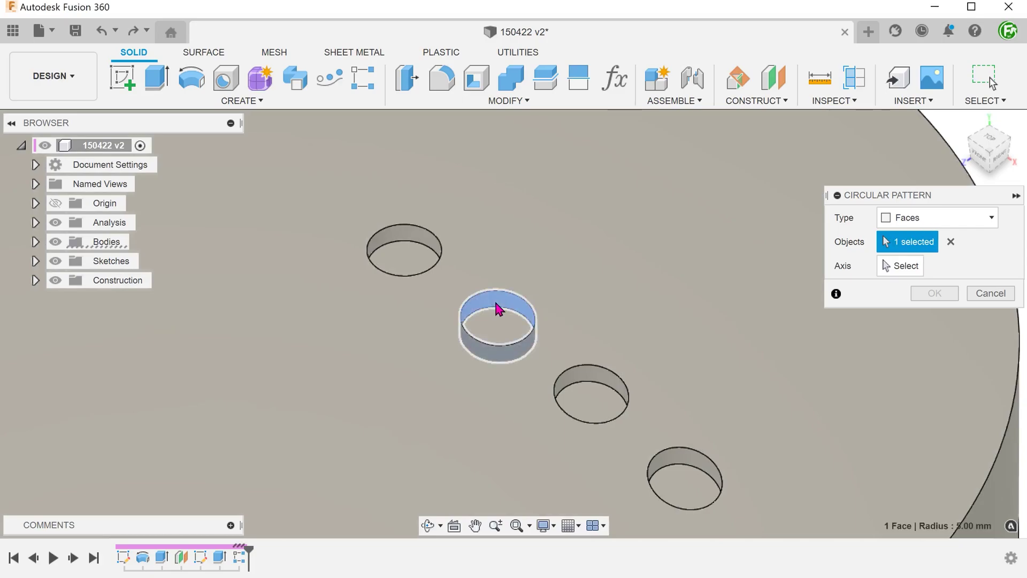
click(498, 329)
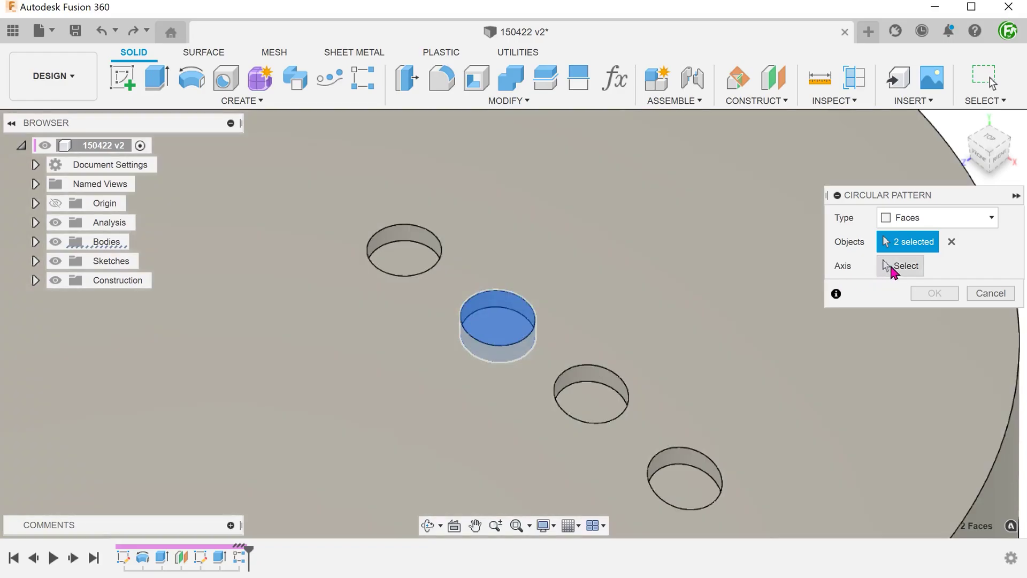
click(891, 267)
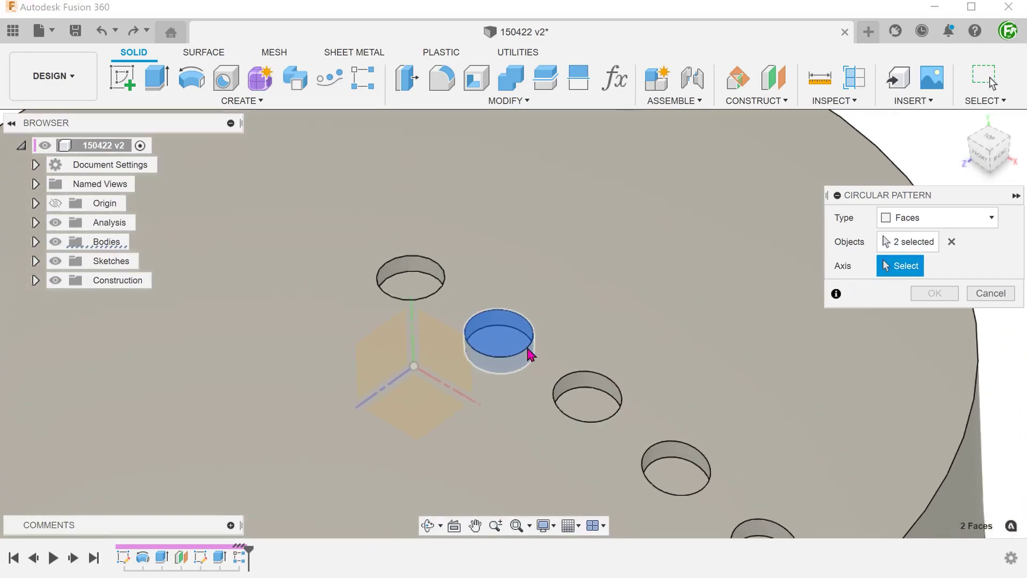
click(416, 348)
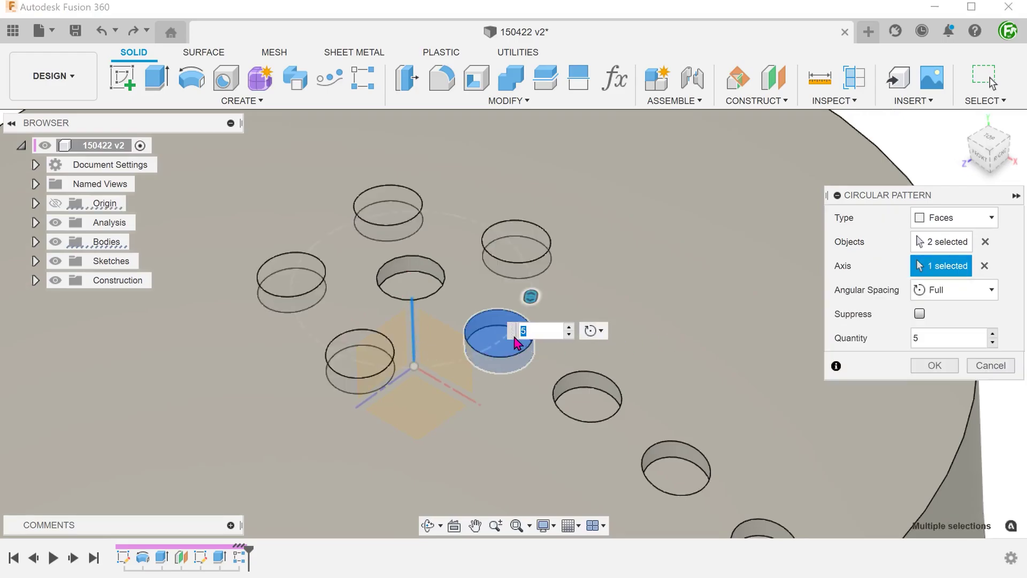
drag(512, 330, 611, 315)
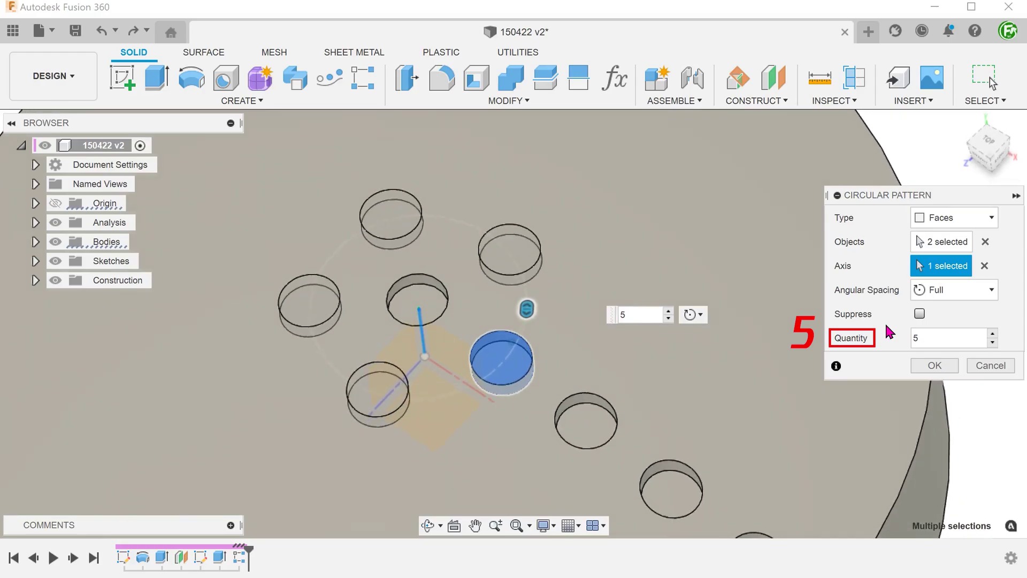
click(928, 365)
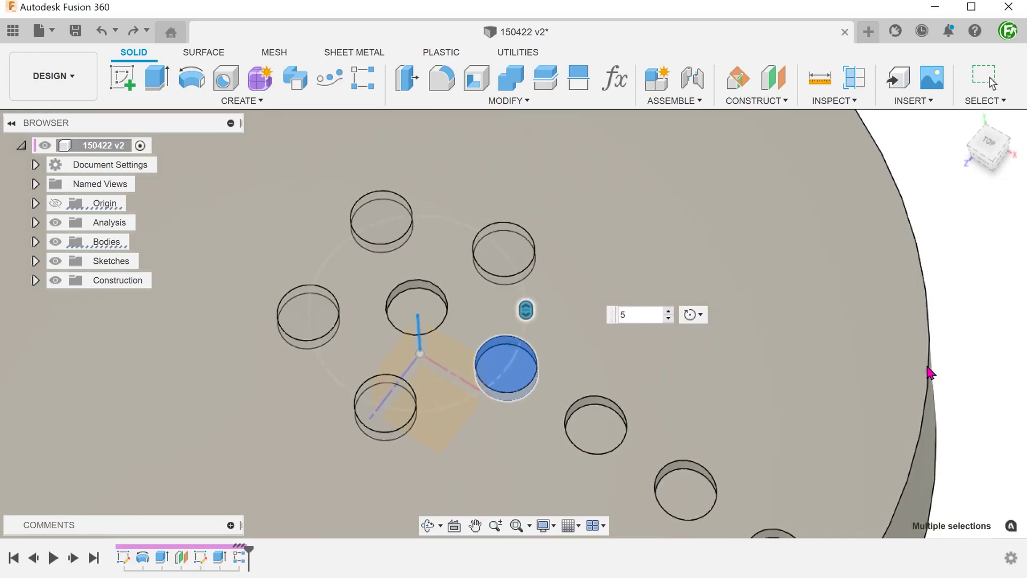
scroll(872, 355, down, 5)
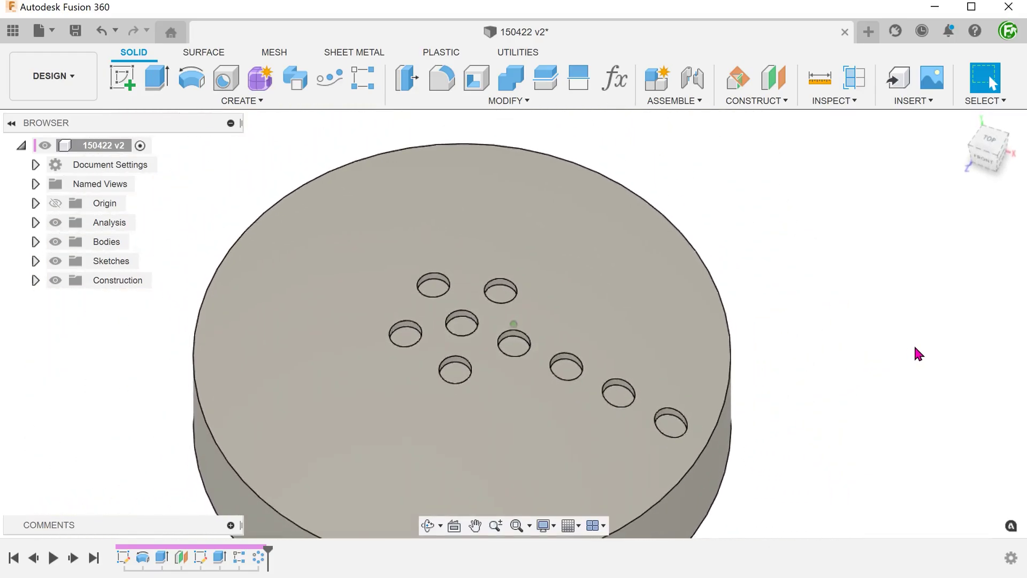
Repeat the circular pattern on the next hole's face to make a ten-hole ring around Z
right_click(877, 351)
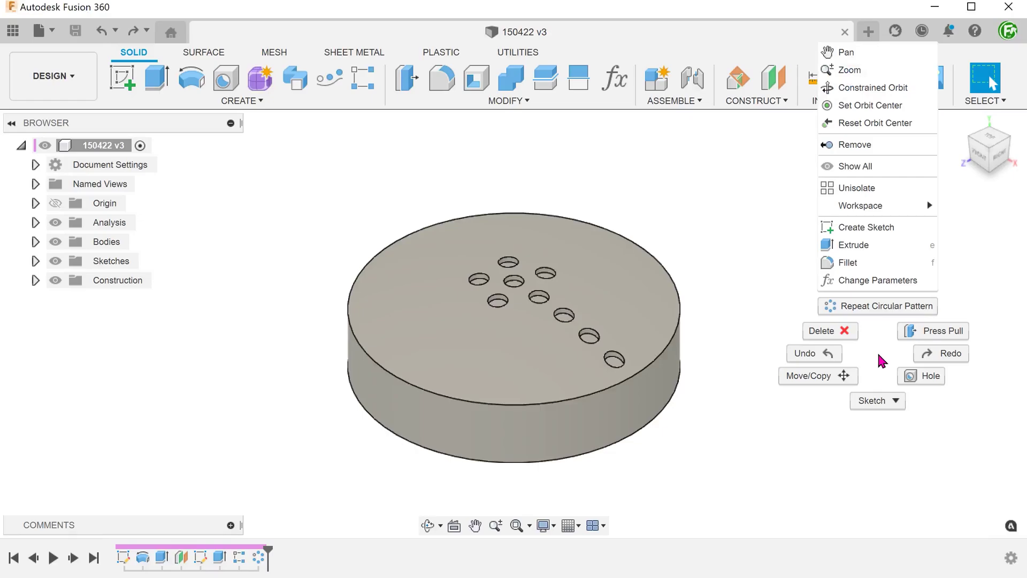
click(878, 307)
scroll(705, 360, up, 8)
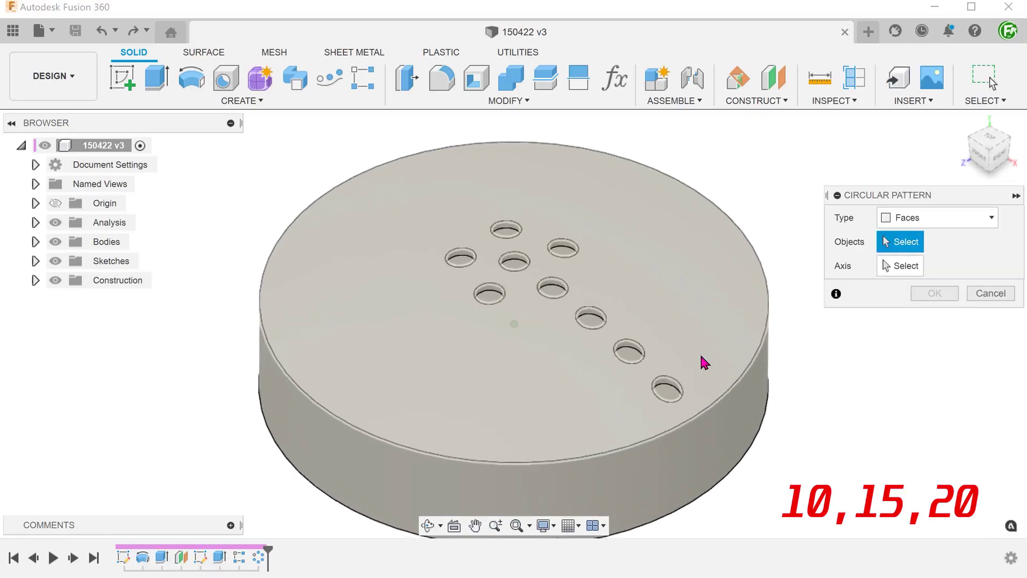
click(594, 321)
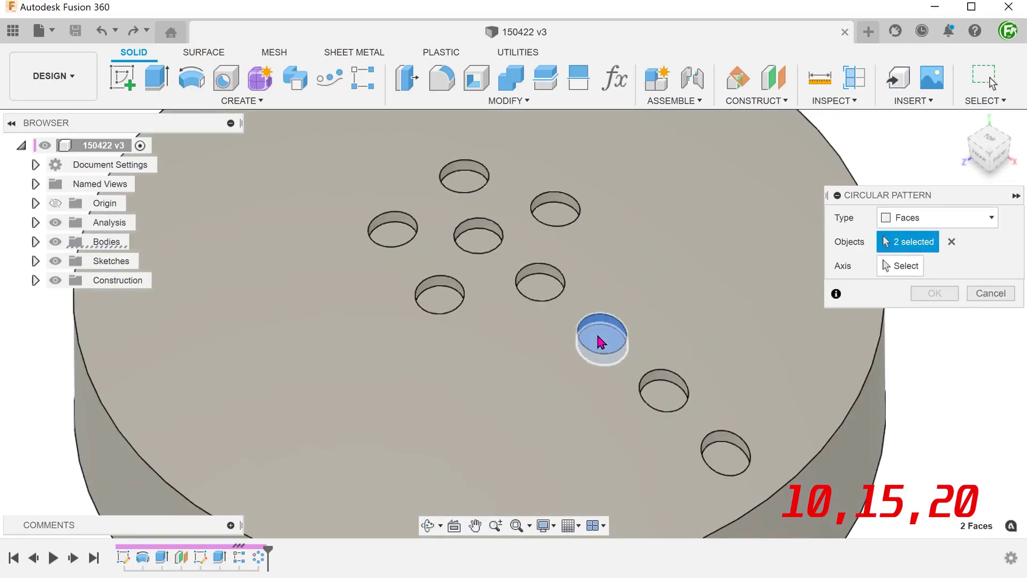
click(900, 265)
click(480, 283)
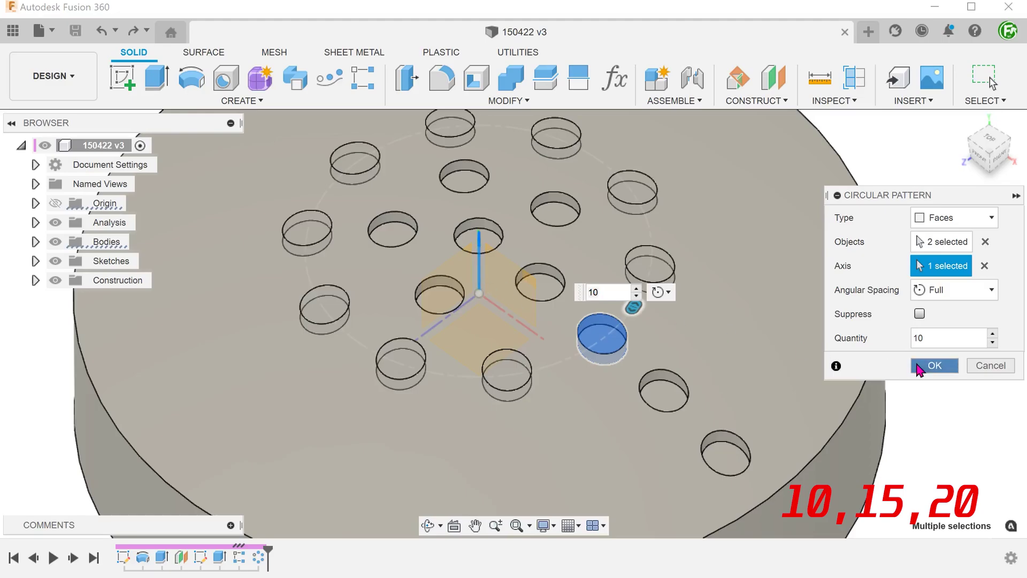
click(933, 364)
scroll(887, 358, down, 8)
Repeat the circular pattern on another hole's wall and bottom faces with 15 copies around Z
right_click(824, 351)
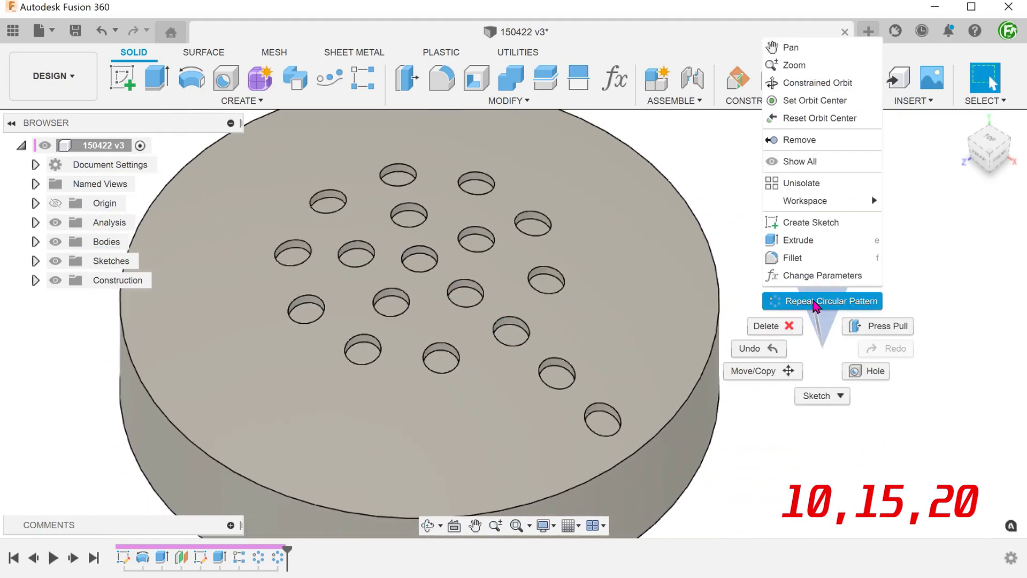
click(776, 301)
scroll(620, 374, up, 3)
click(613, 407)
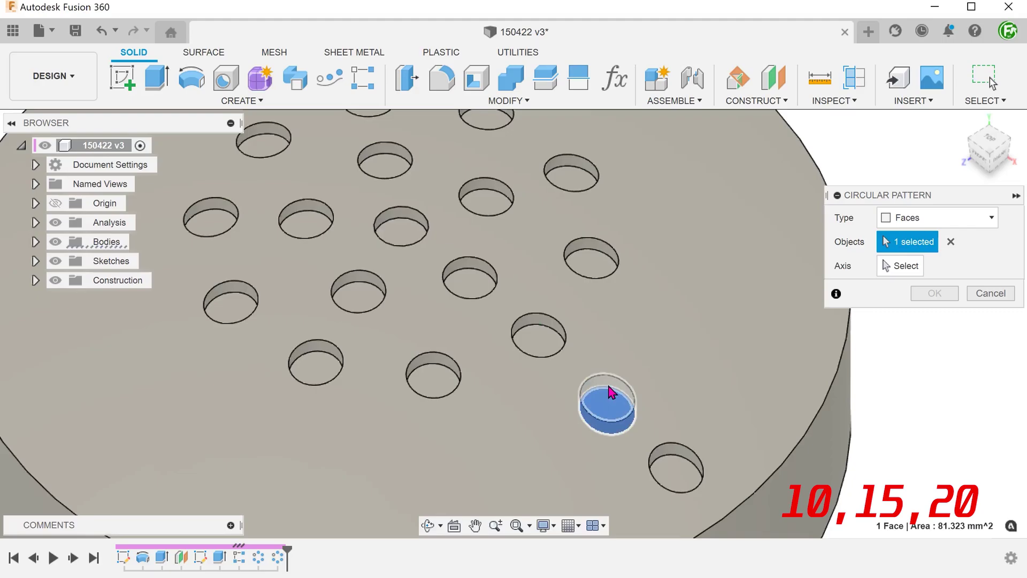
click(608, 420)
click(900, 266)
click(401, 279)
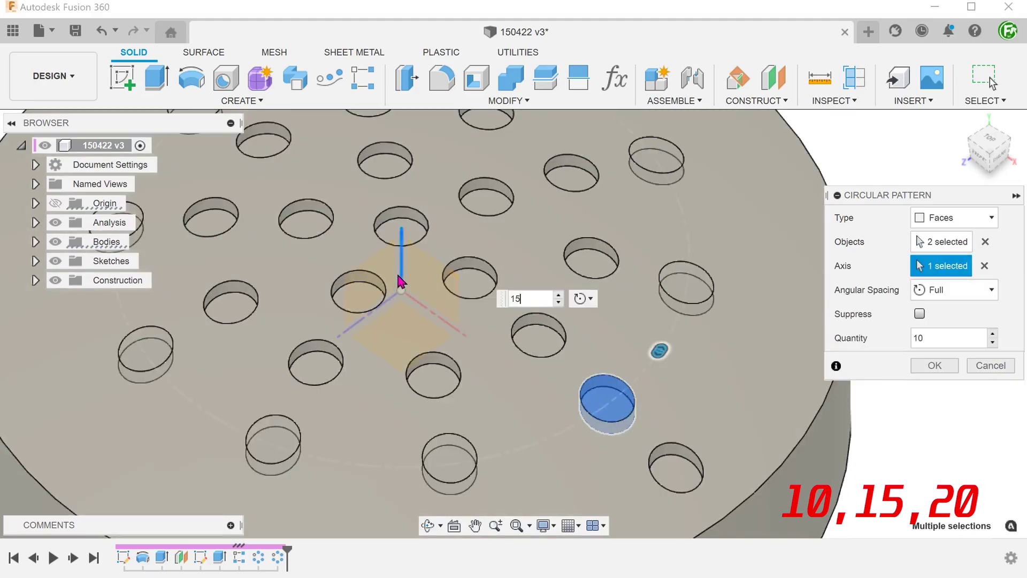
text(15)
key(Return)
scroll(417, 284, down, 3)
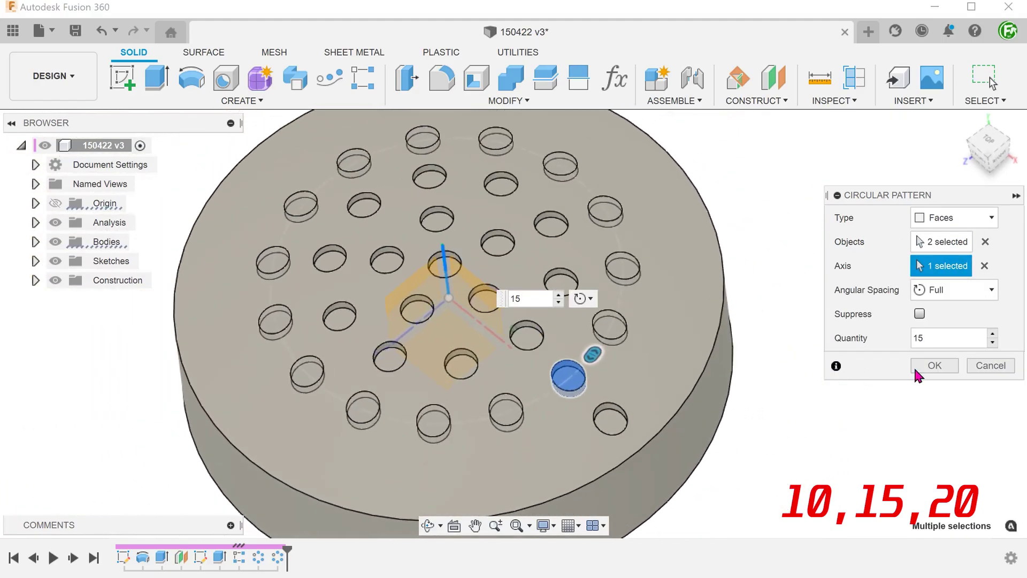
click(917, 370)
Repeat the circular pattern on the next hole's two faces with 20 copies around Z
right_click(830, 339)
click(776, 302)
scroll(674, 461, up, 3)
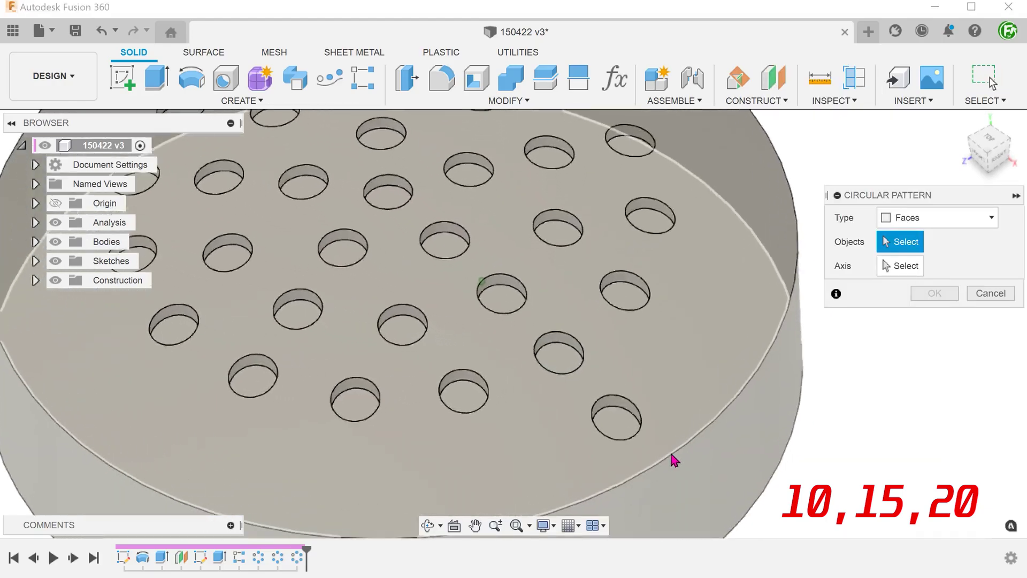
scroll(658, 428, up, 2)
click(645, 406)
click(642, 428)
click(900, 266)
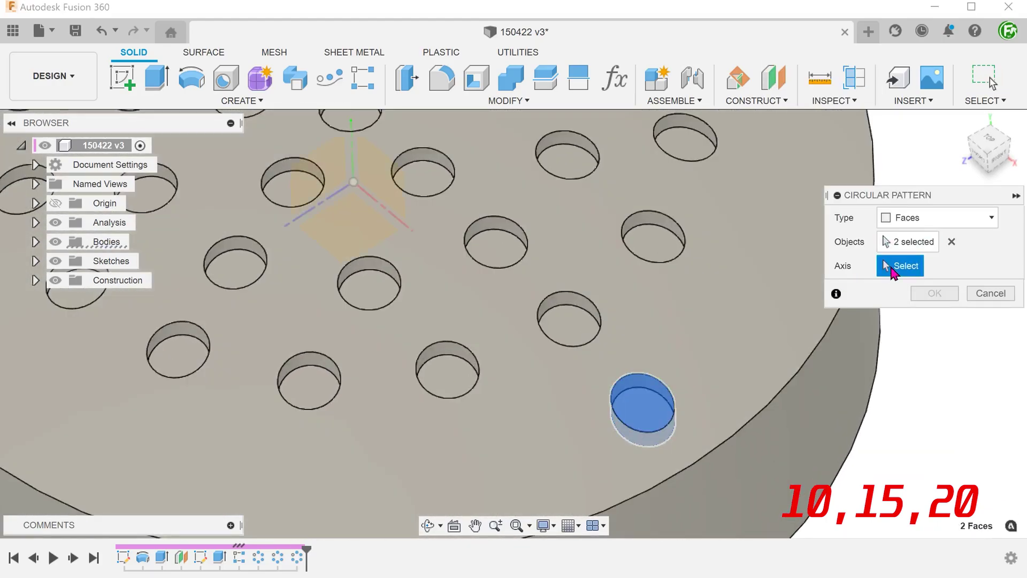
click(352, 164)
text(20)
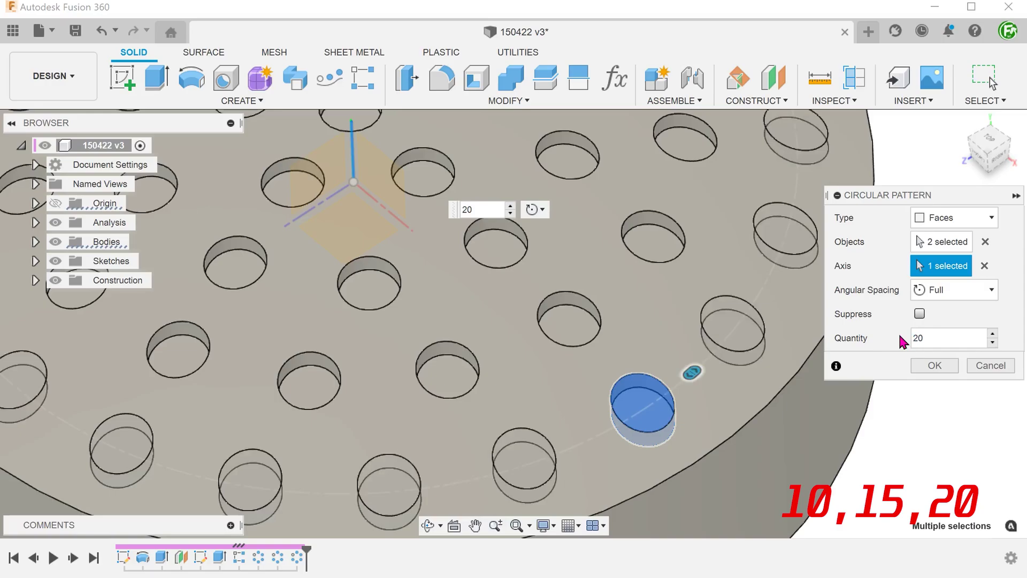
scroll(851, 423, down, 5)
click(934, 365)
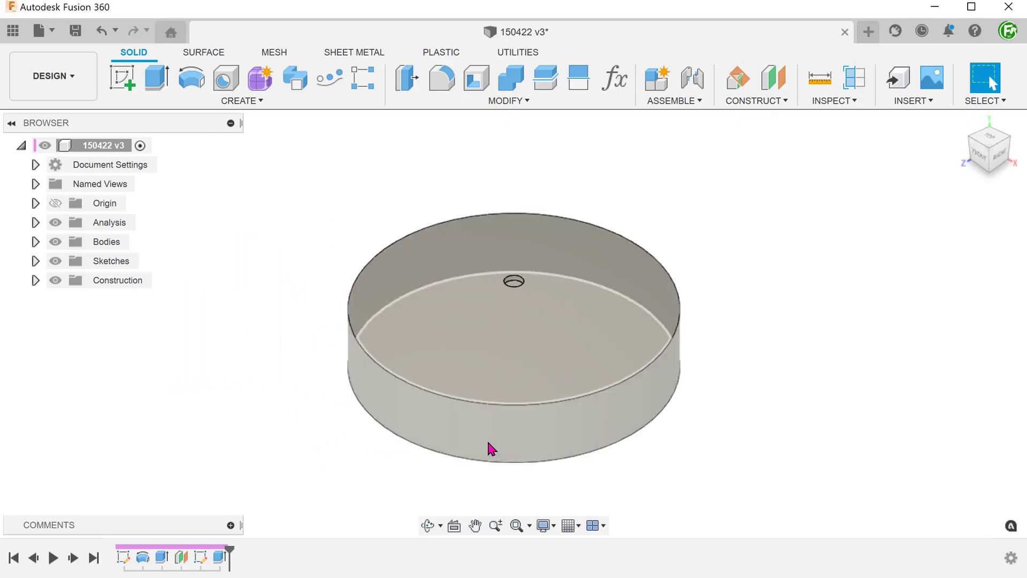
Open the MODIFY tools list on the plain disc with one hole
click(476, 101)
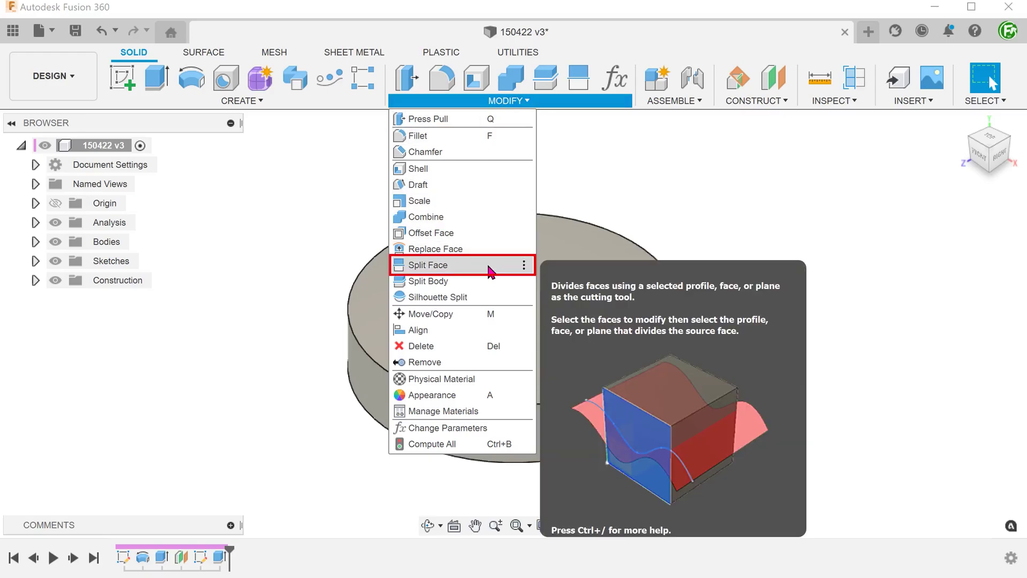
Split the disc's curved top face with a vertical origin plane through the hole
click(490, 271)
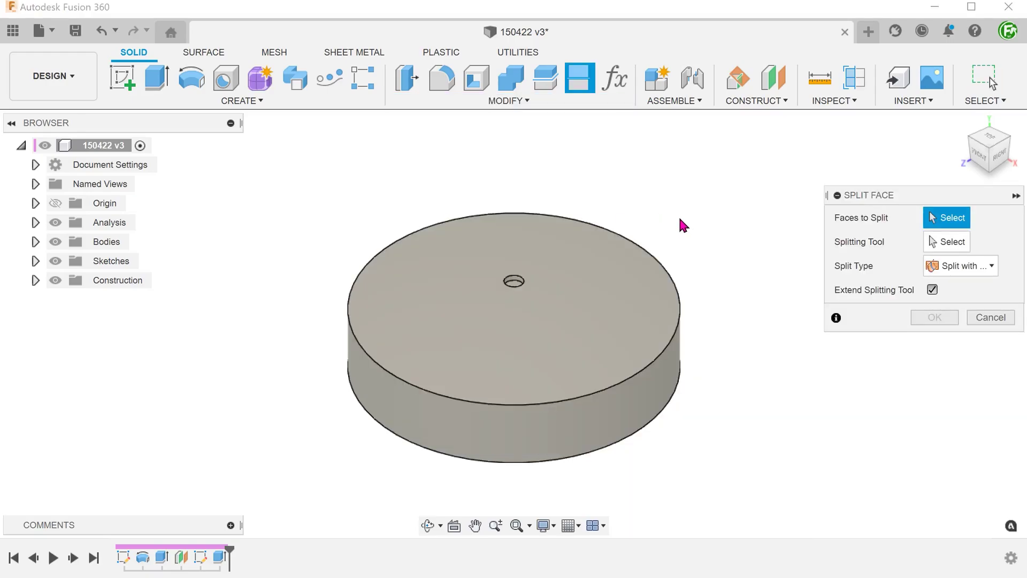
click(615, 296)
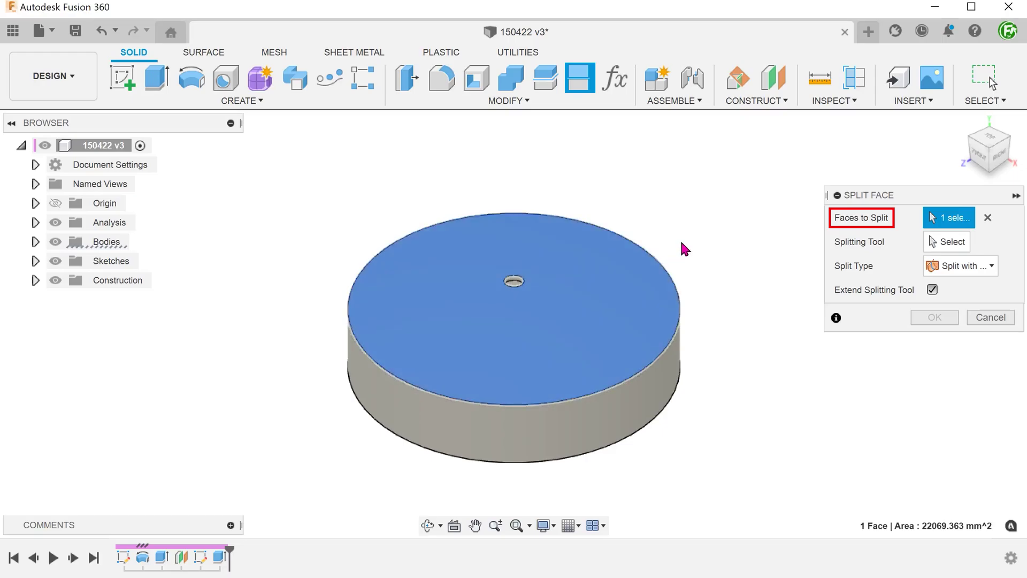
click(936, 244)
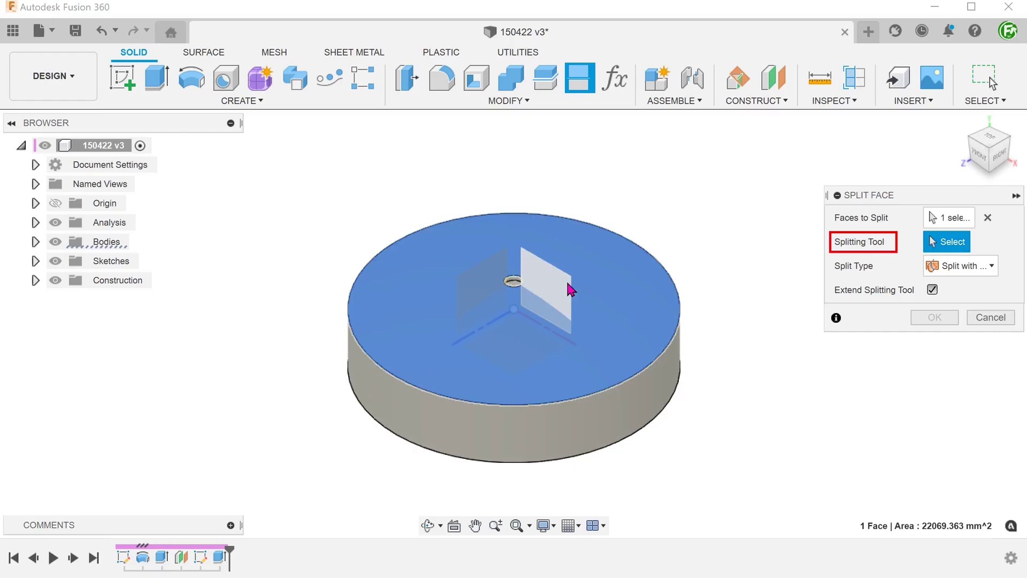
click(565, 282)
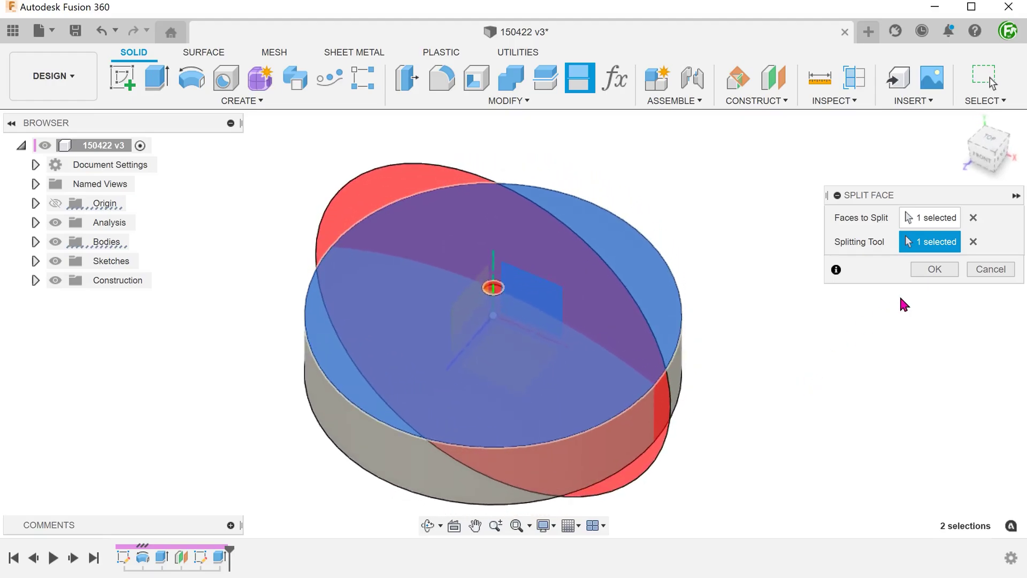
click(934, 269)
click(646, 368)
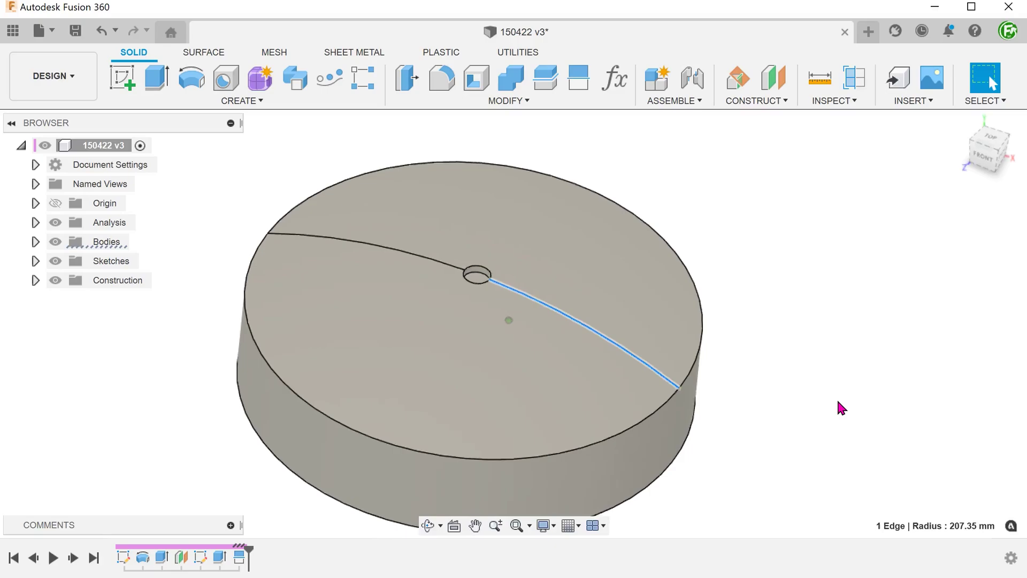
click(812, 388)
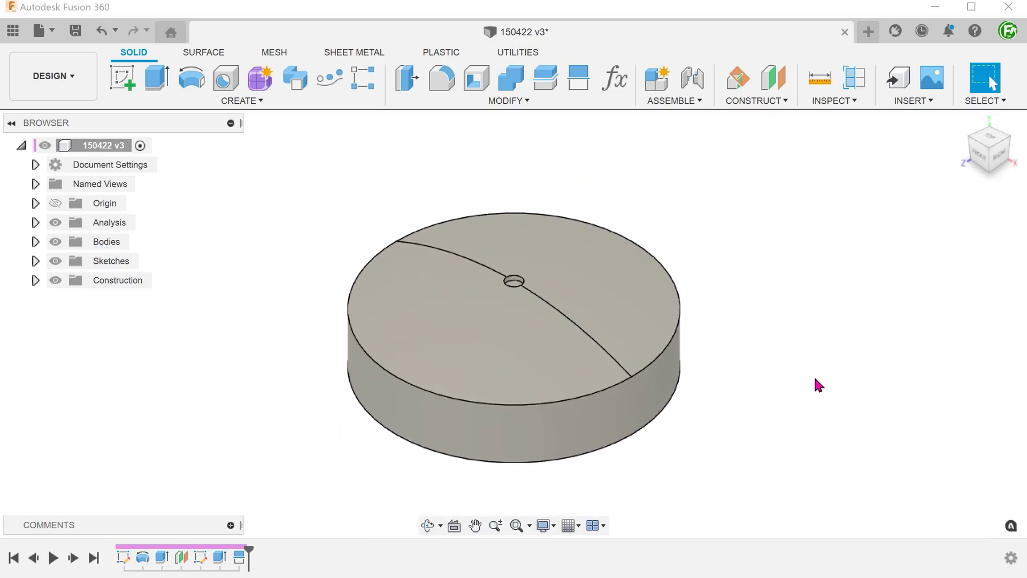
Start a Pattern on Path with type Features and select the central hole
click(250, 101)
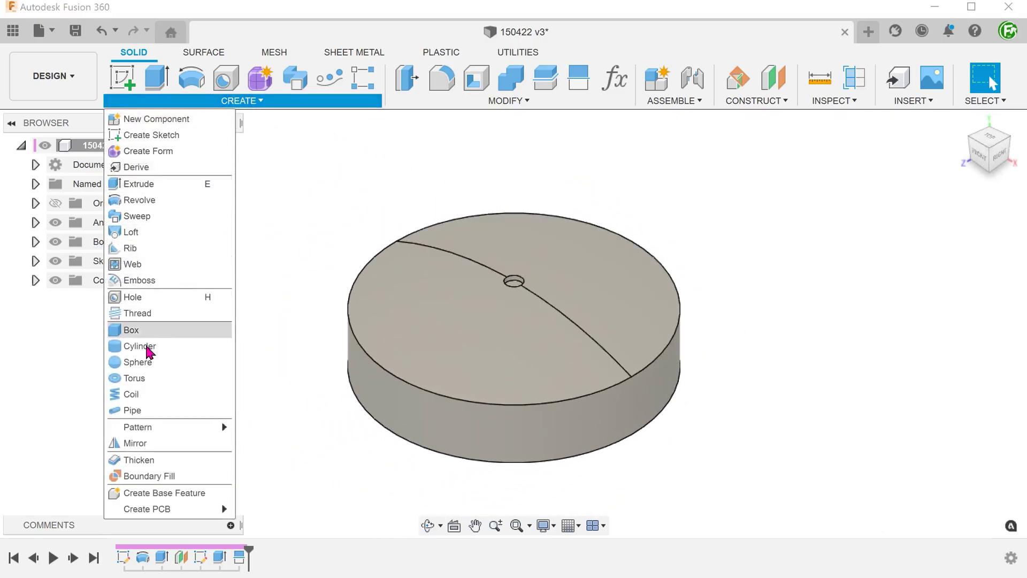
mouse_move(151, 429)
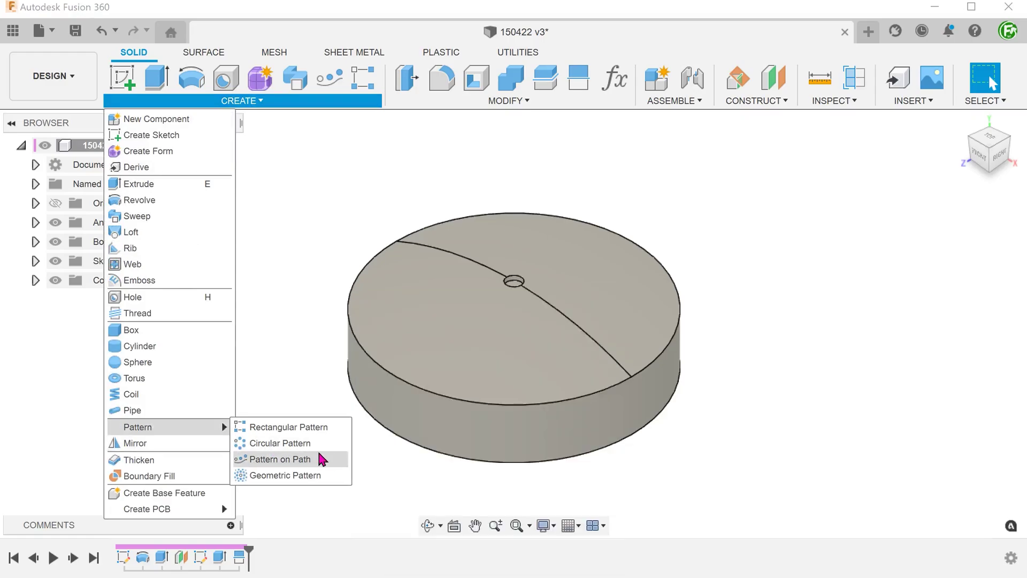
click(280, 459)
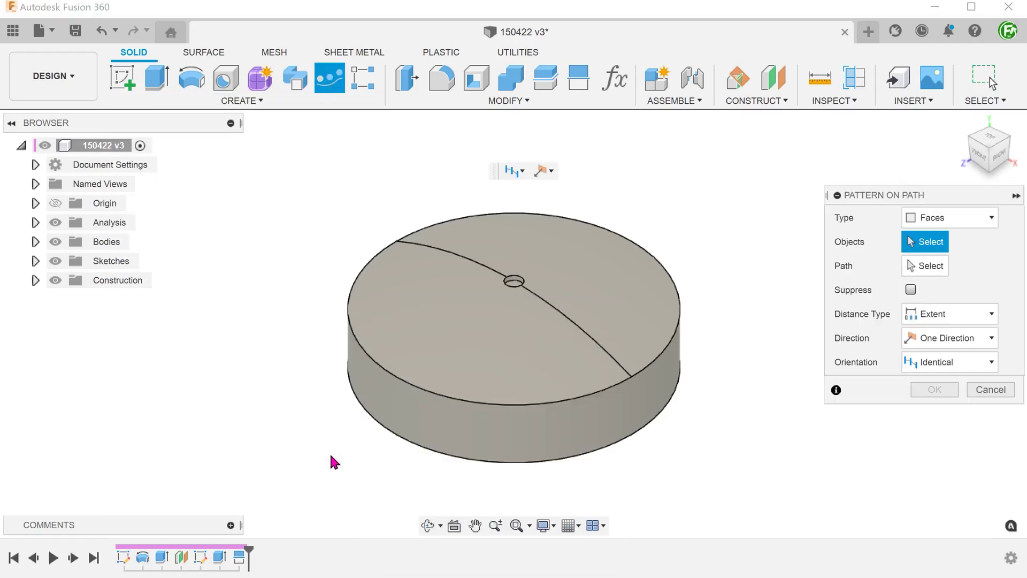
click(920, 219)
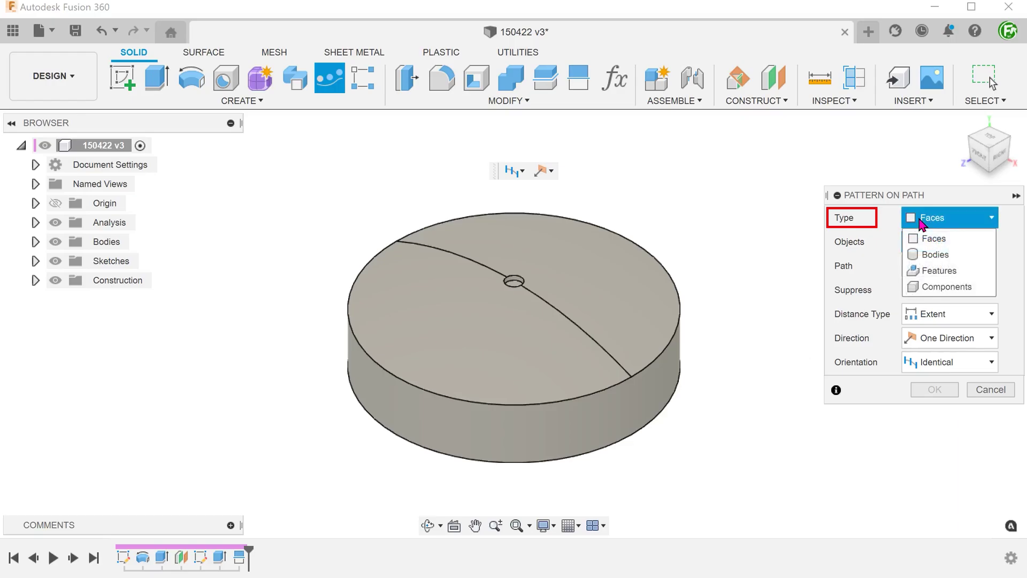
click(961, 277)
scroll(716, 213, up, 5)
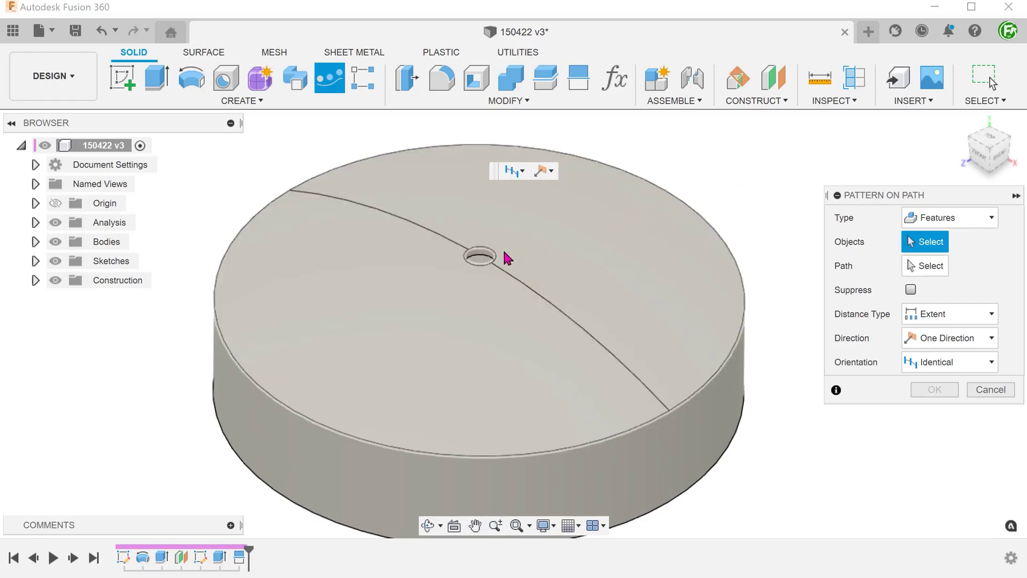
click(478, 261)
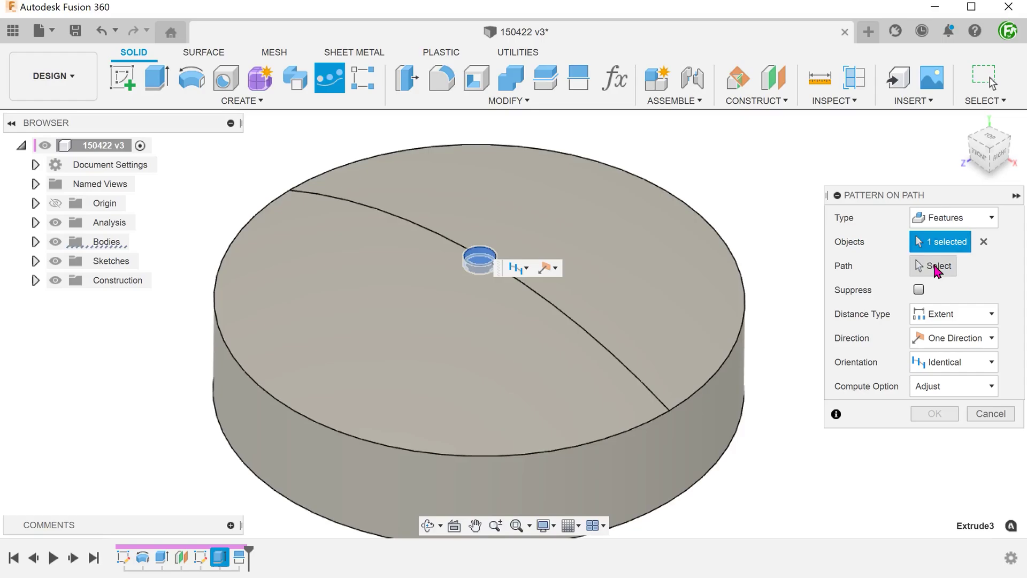
Use the split line as the path with 5 copies spanning 66.727 mm
click(938, 267)
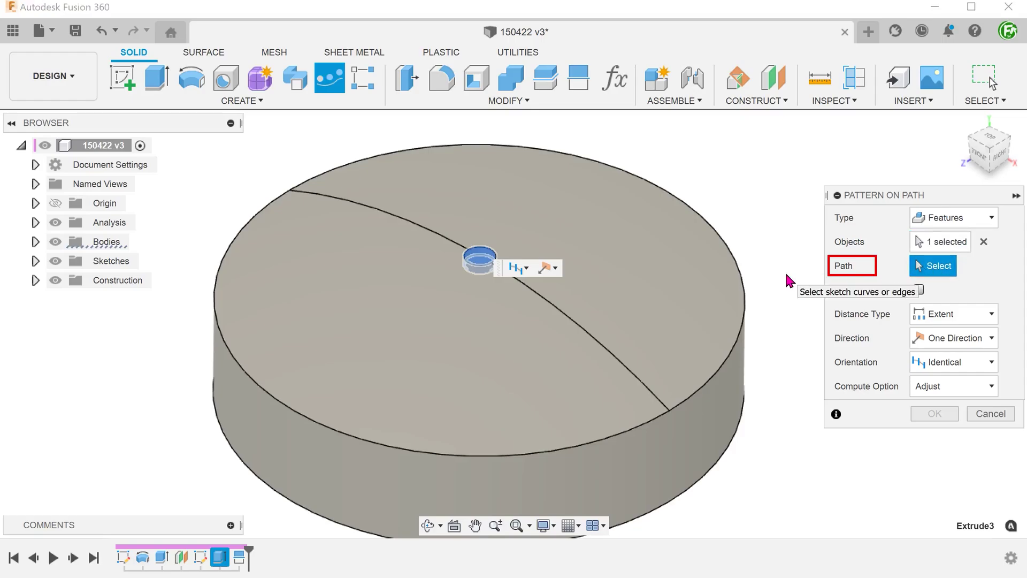
click(625, 367)
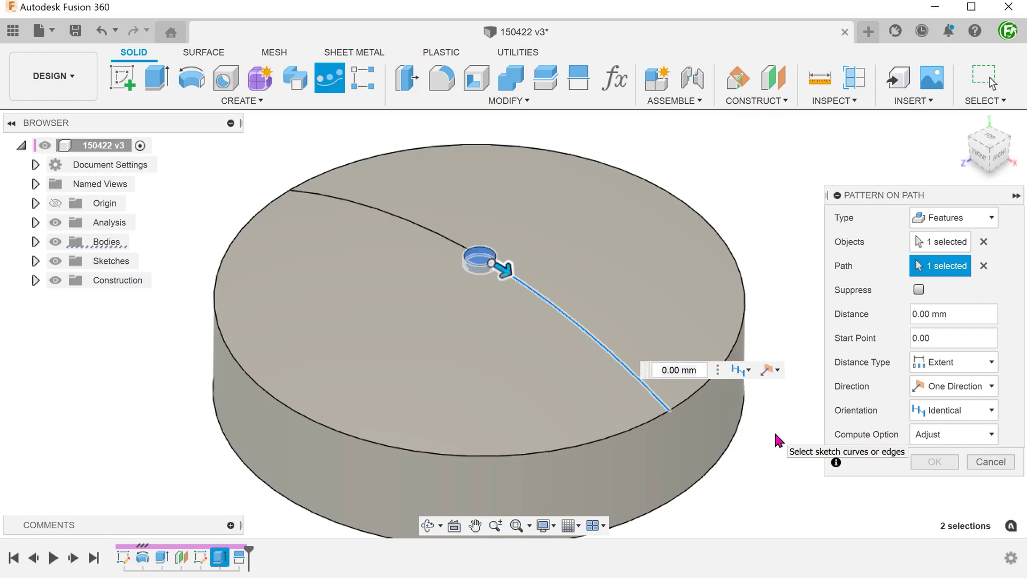
drag(515, 274, 648, 394)
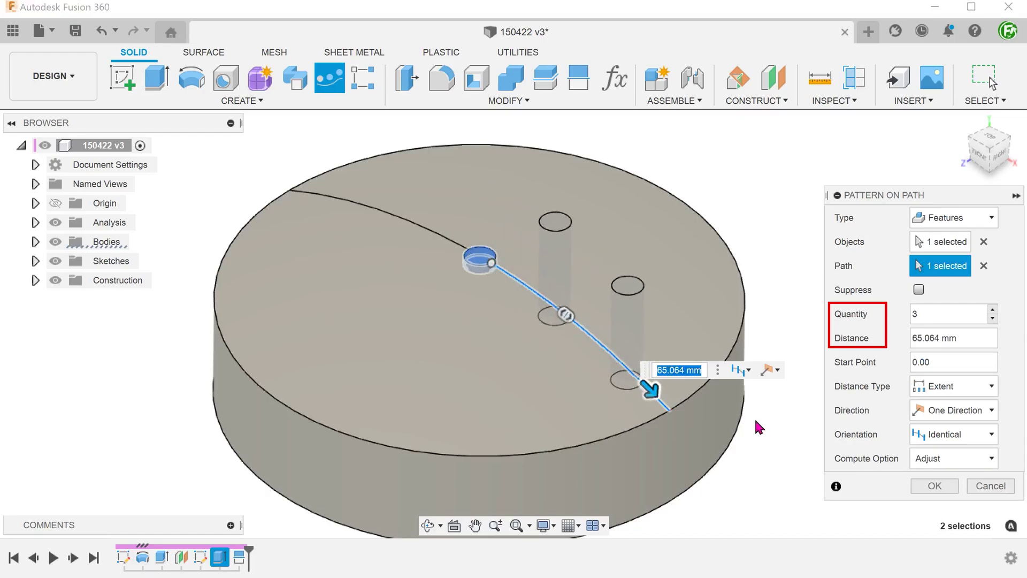
click(915, 315)
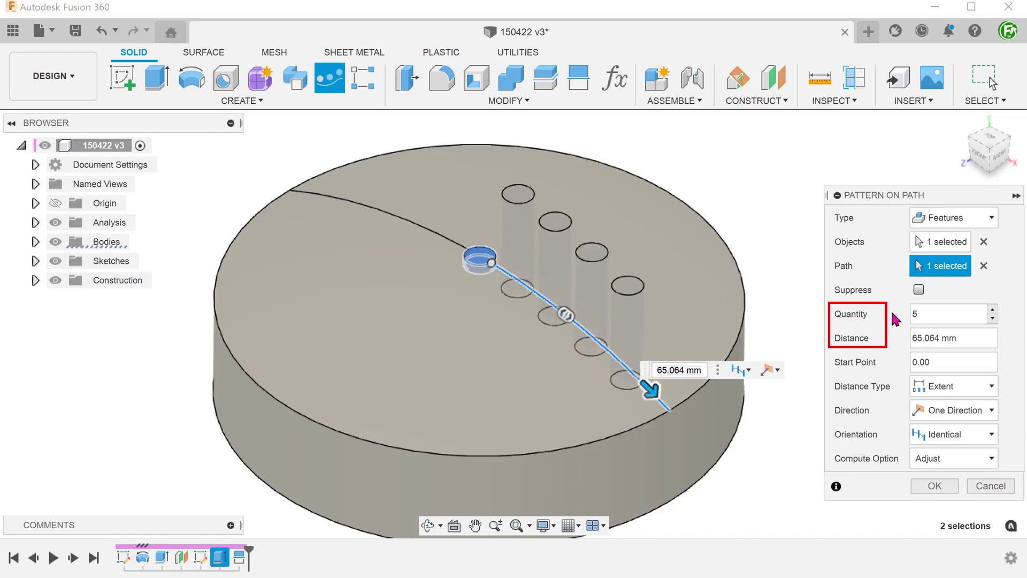
drag(648, 390, 654, 395)
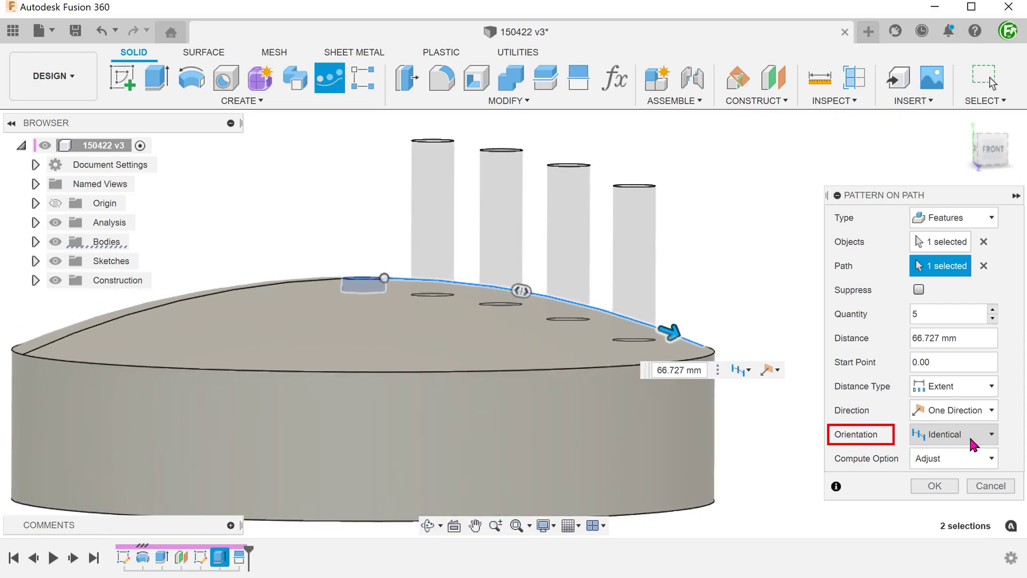
Set the path pattern's orientation to Path Direction and confirm the five holes
click(973, 444)
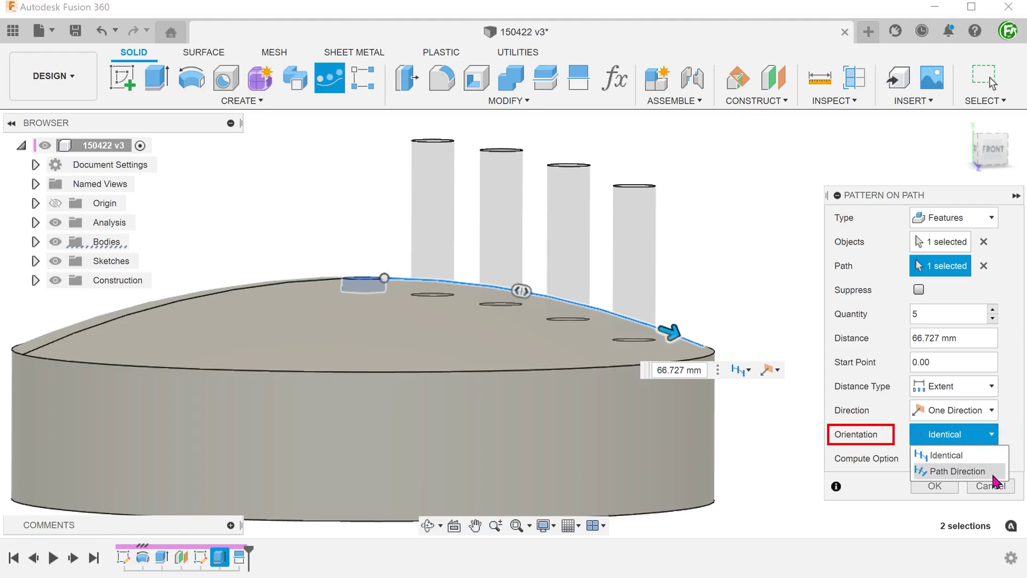
click(958, 471)
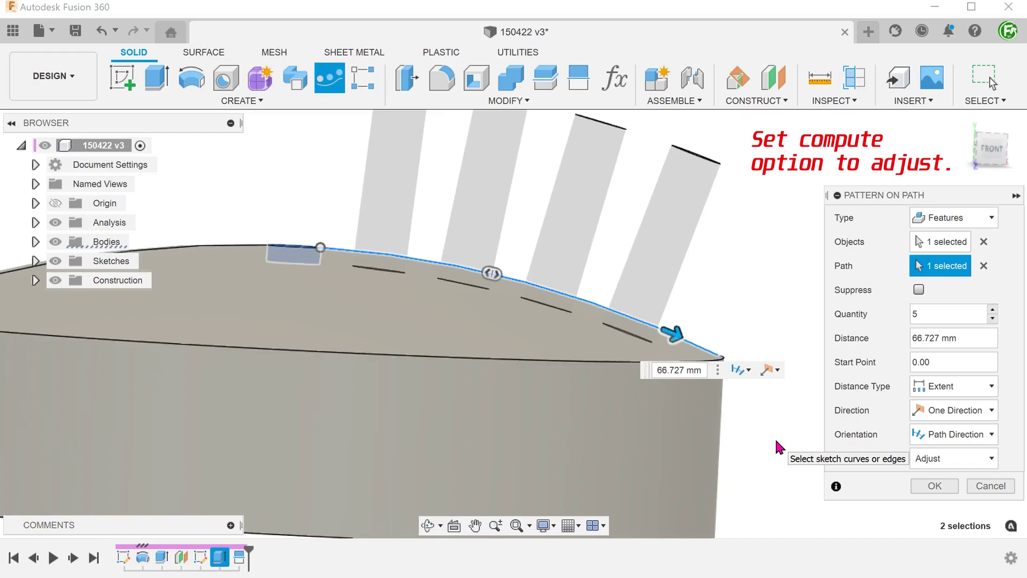
click(916, 485)
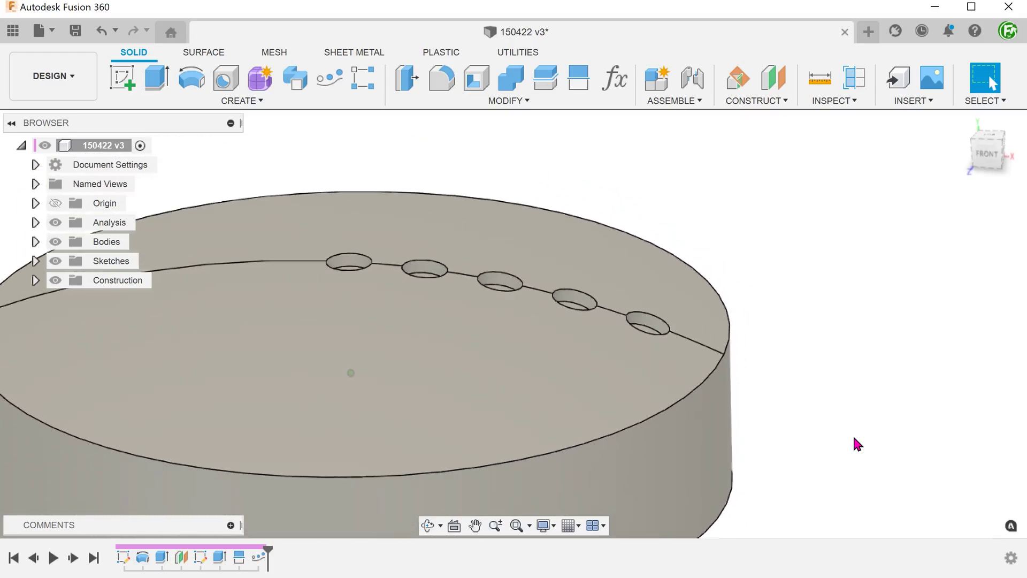
Show the Section2 cut from the Front view, then hide it again
click(35, 222)
click(70, 261)
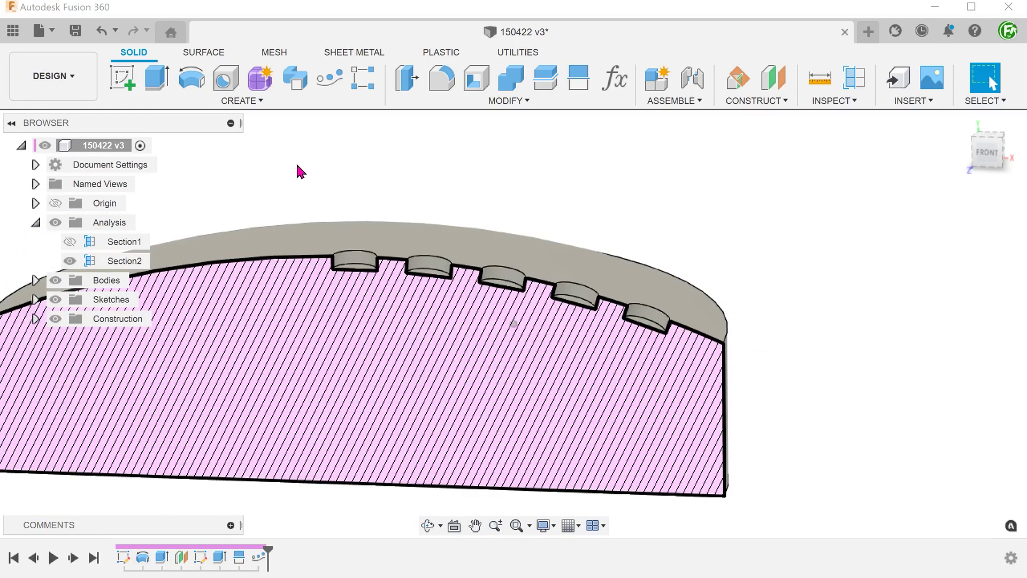
click(987, 150)
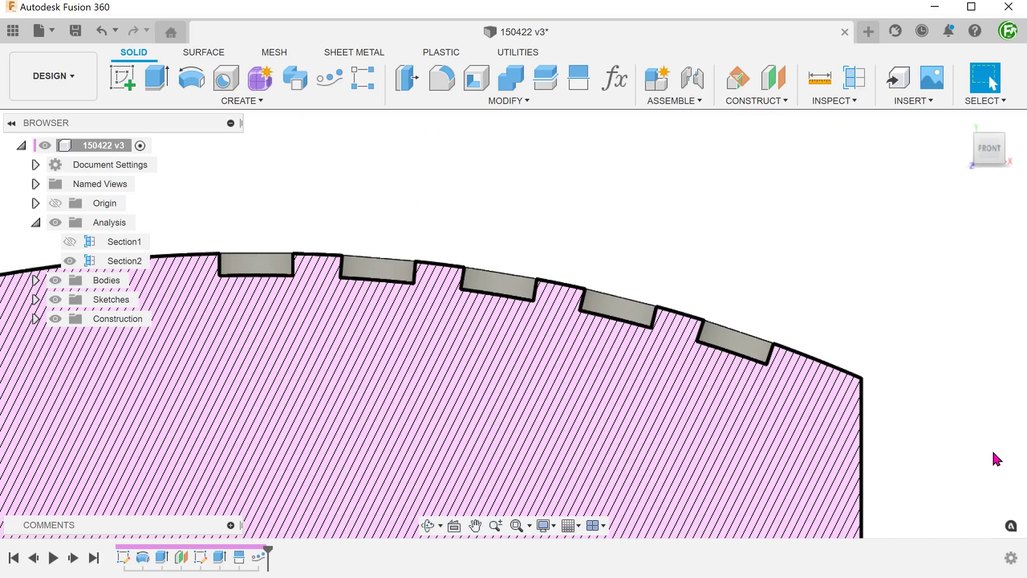
click(70, 261)
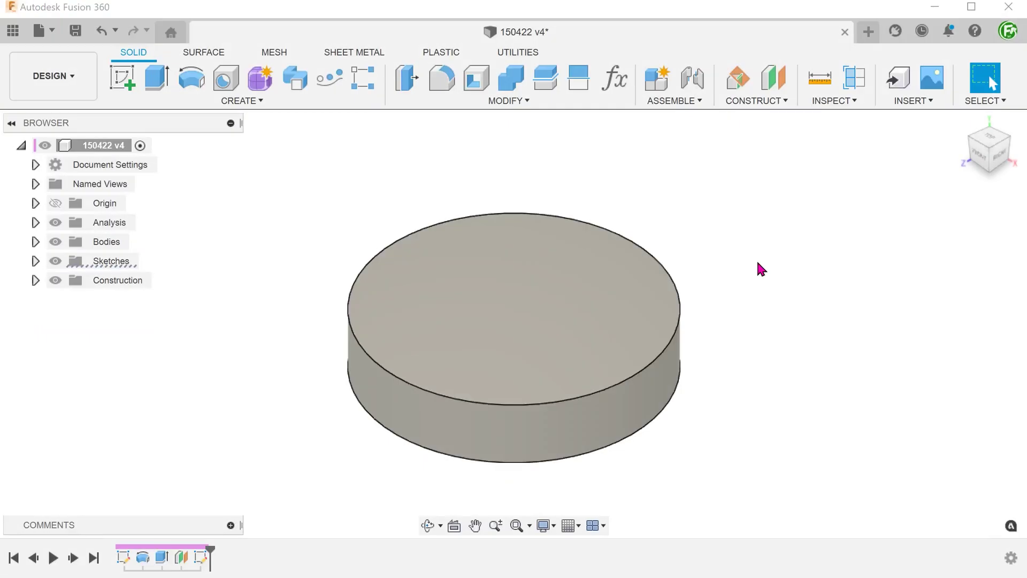
Start a sketch on the XZ plane and draw a 10 mm circle above the dome
right_click(757, 264)
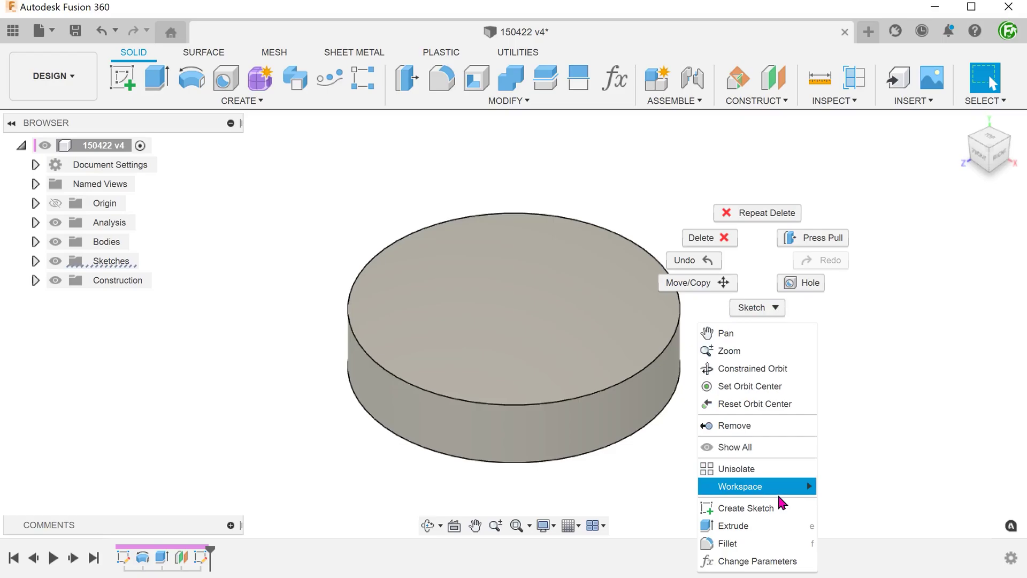
click(786, 510)
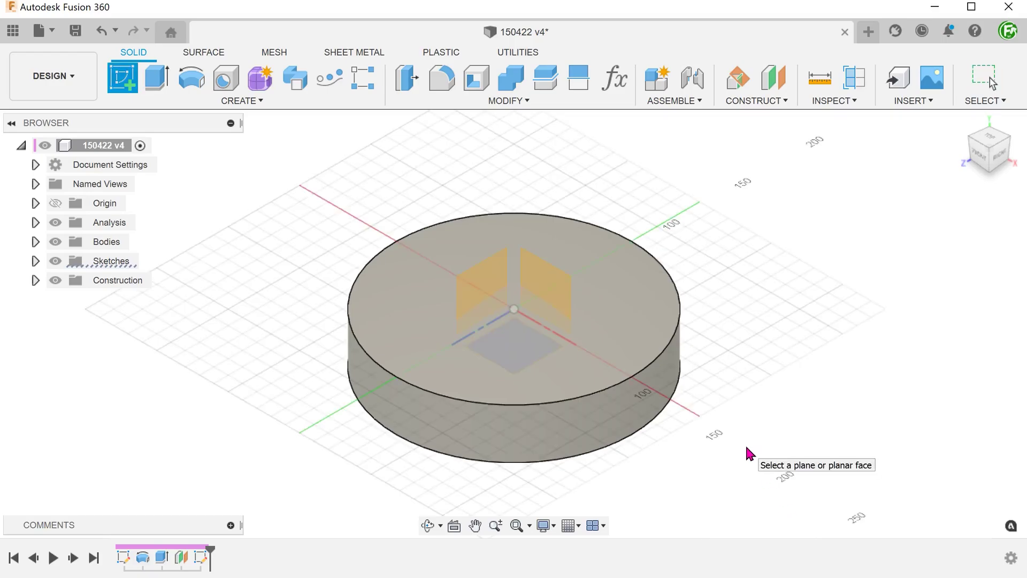
click(554, 292)
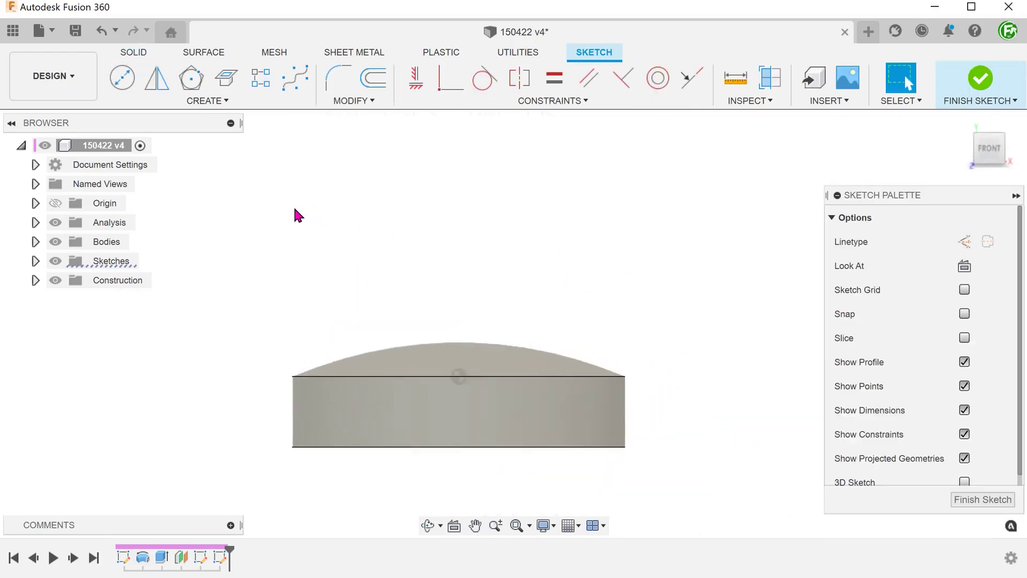
key(c)
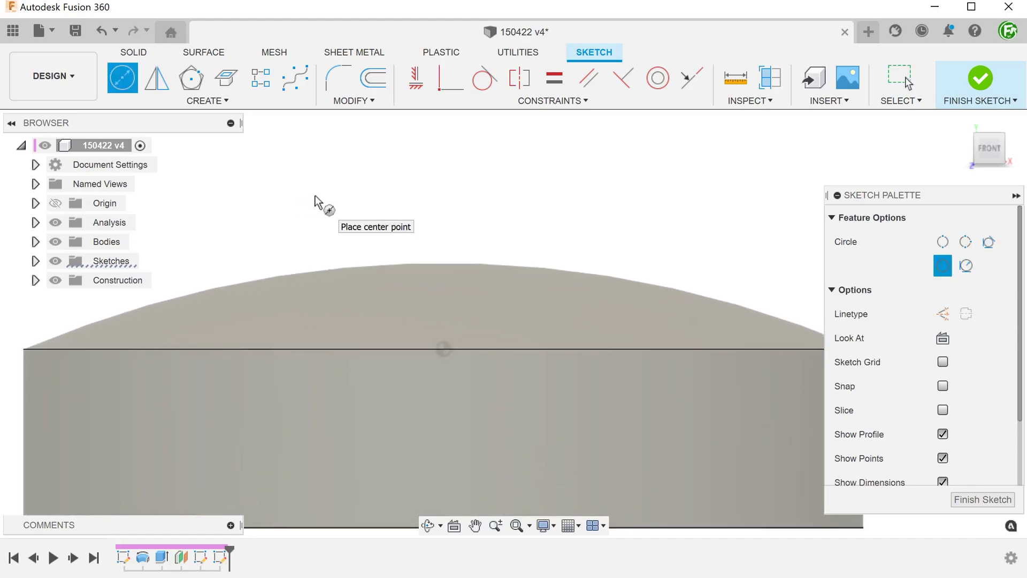
click(439, 188)
text(1)
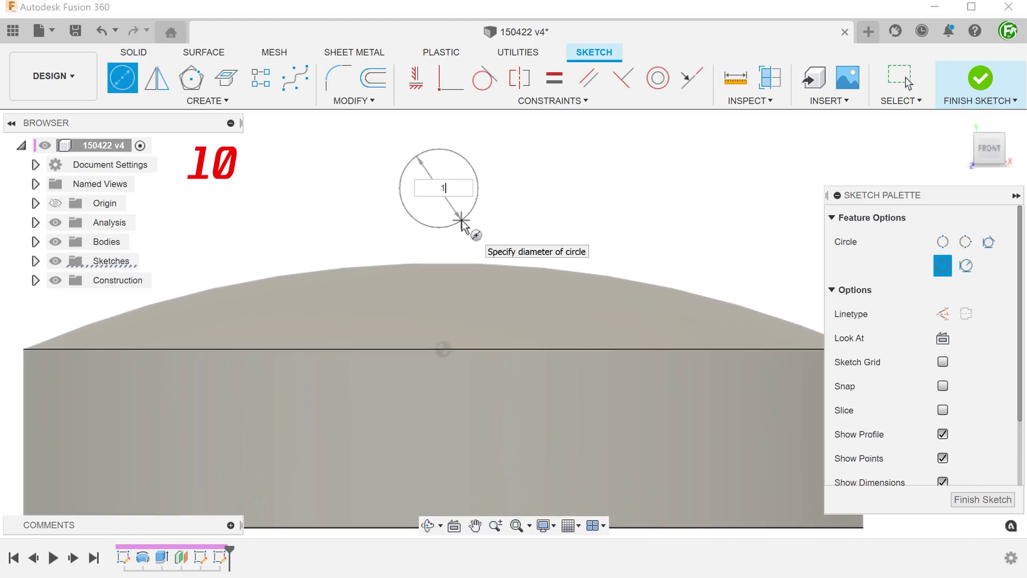
text(0)
key(Return)
key(Escape)
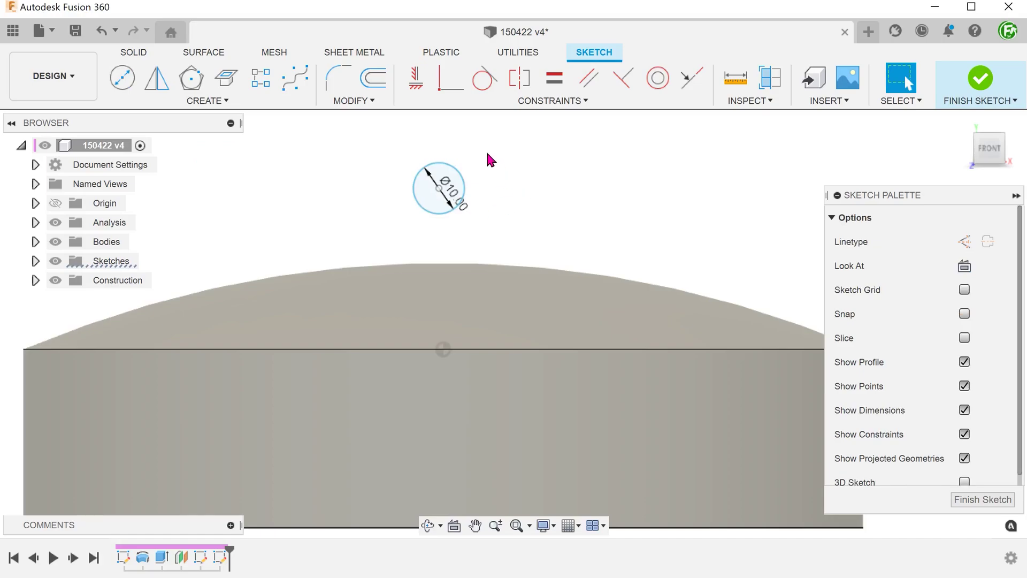
Align the circle's centre vertically with the origin and drag it down onto the dome's top
click(416, 84)
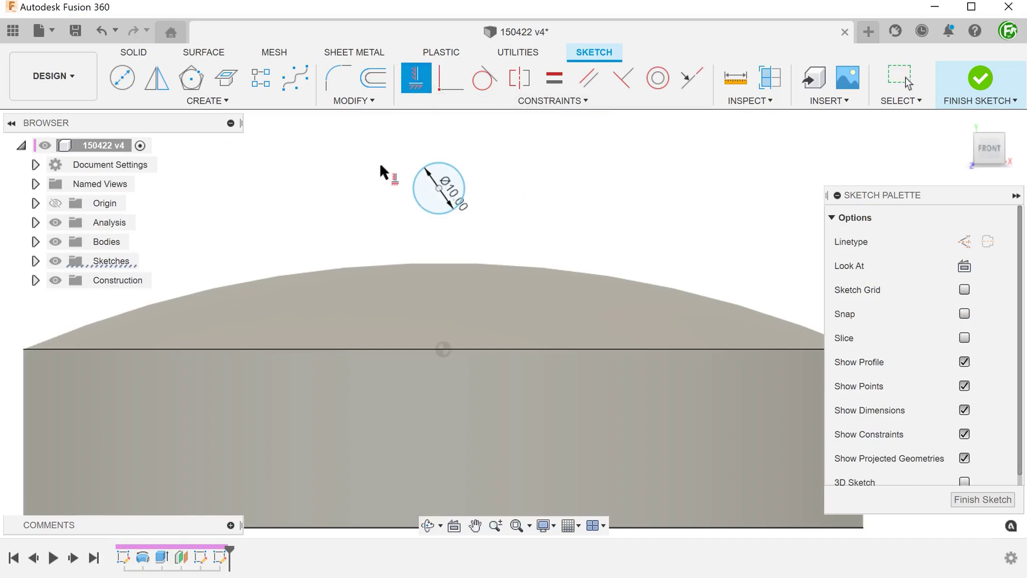
click(438, 188)
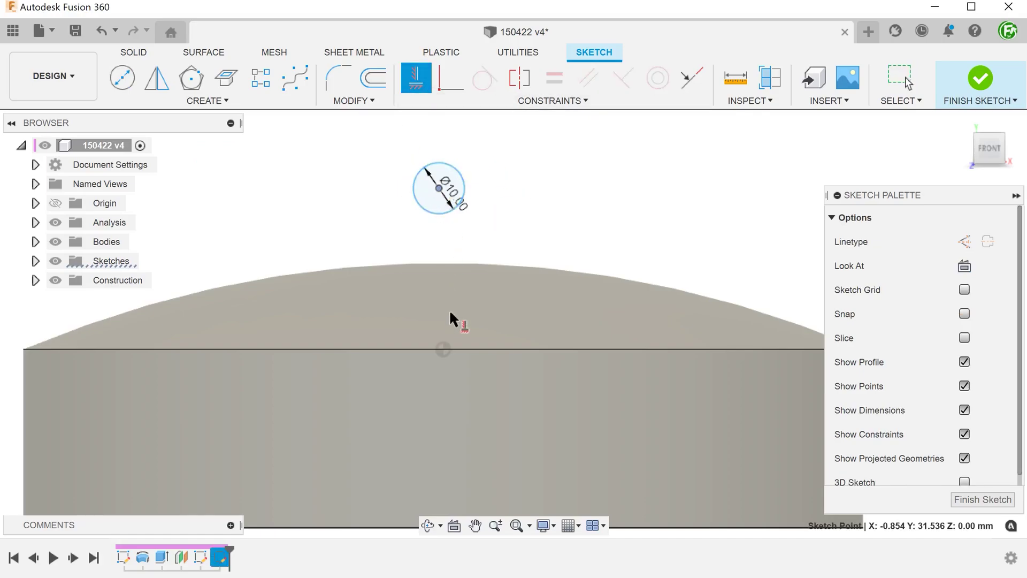
click(446, 349)
key(Escape)
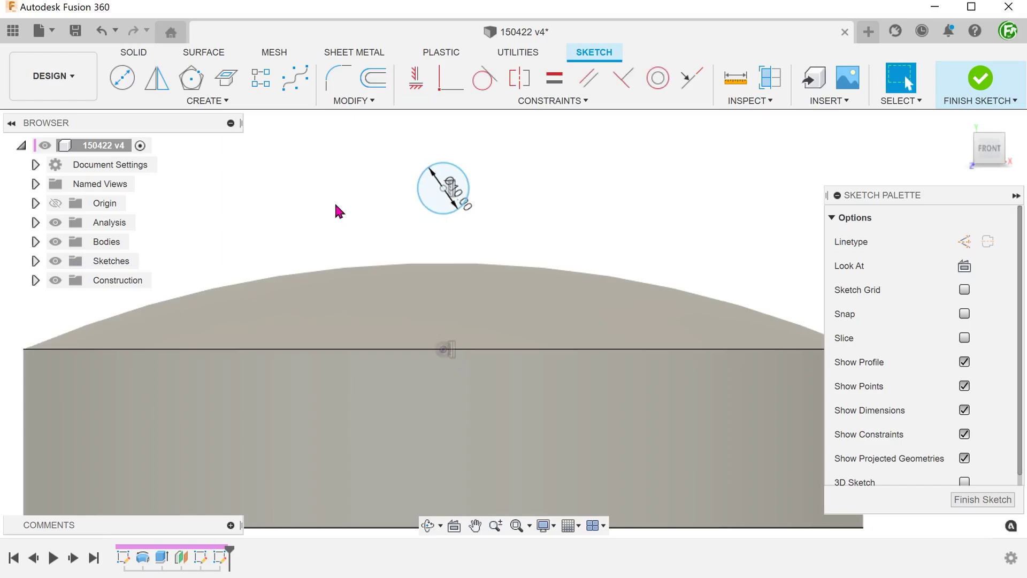
scroll(335, 205, up, 3)
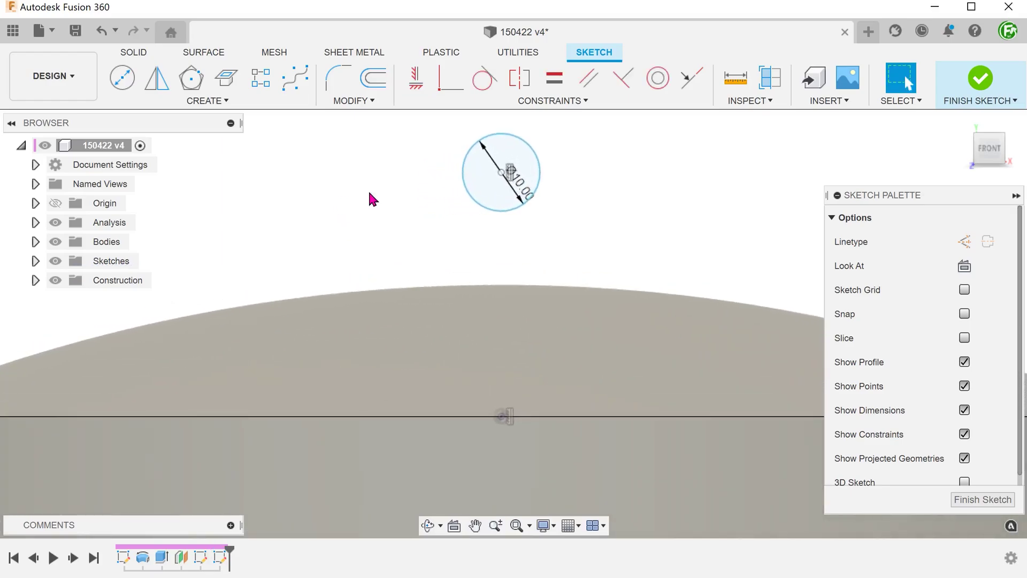
mouse_move(504, 172)
mouse_down()
mouse_move(499, 289)
mouse_move(494, 272)
mouse_up()
Dimension the circle's centre 18 mm above the origin
key(d)
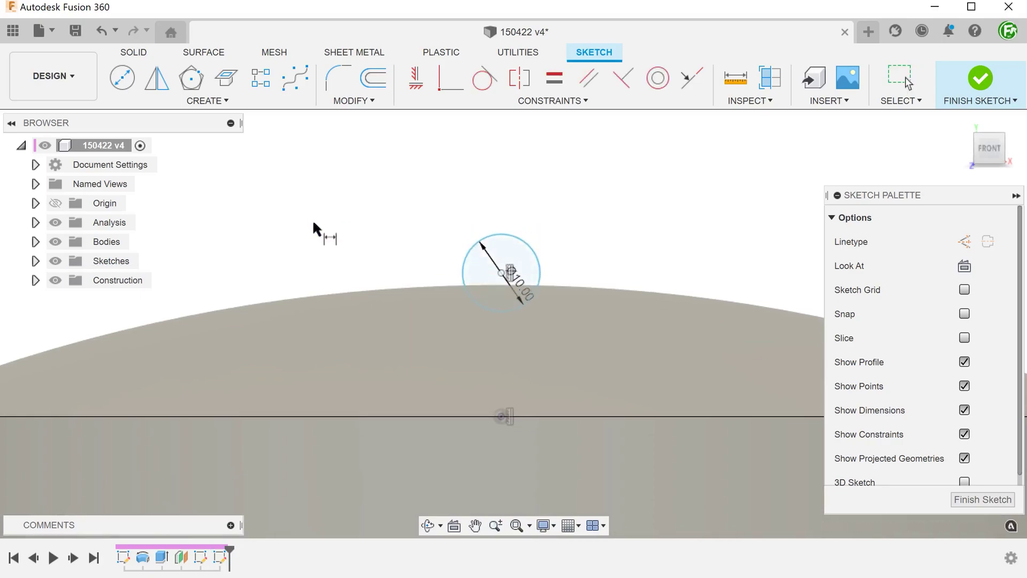
click(500, 415)
click(497, 274)
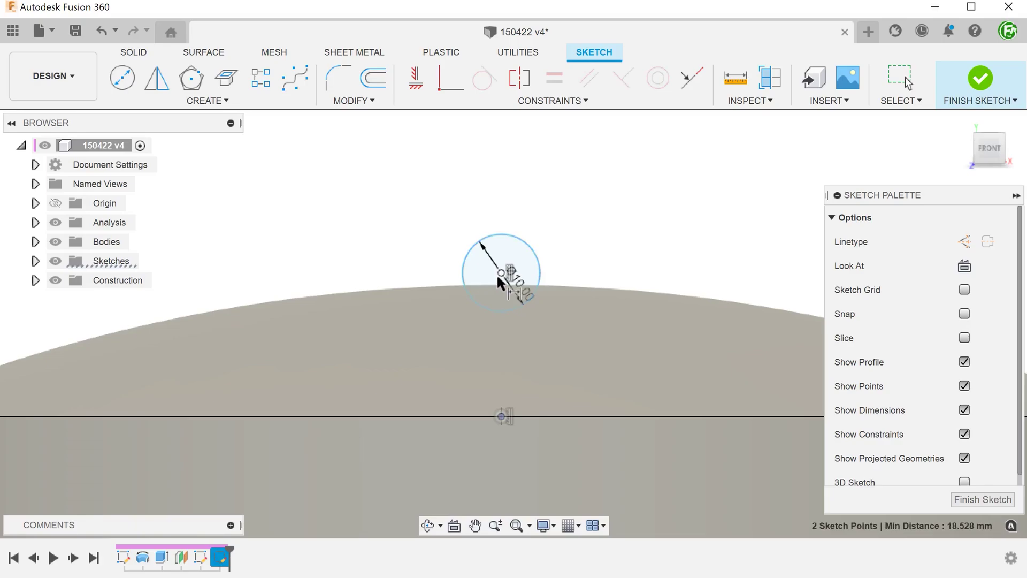
click(381, 331)
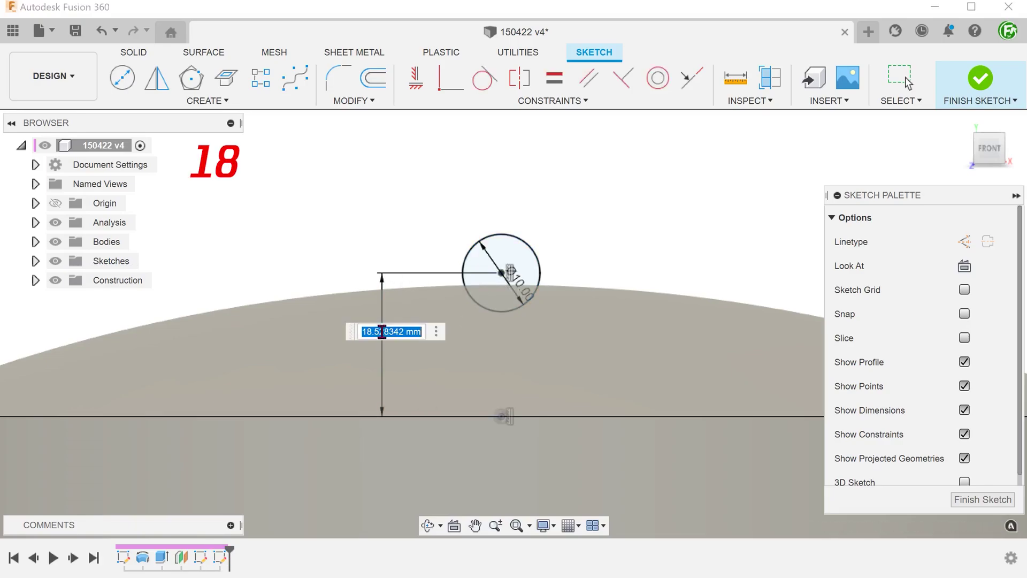
text(18)
key(Return)
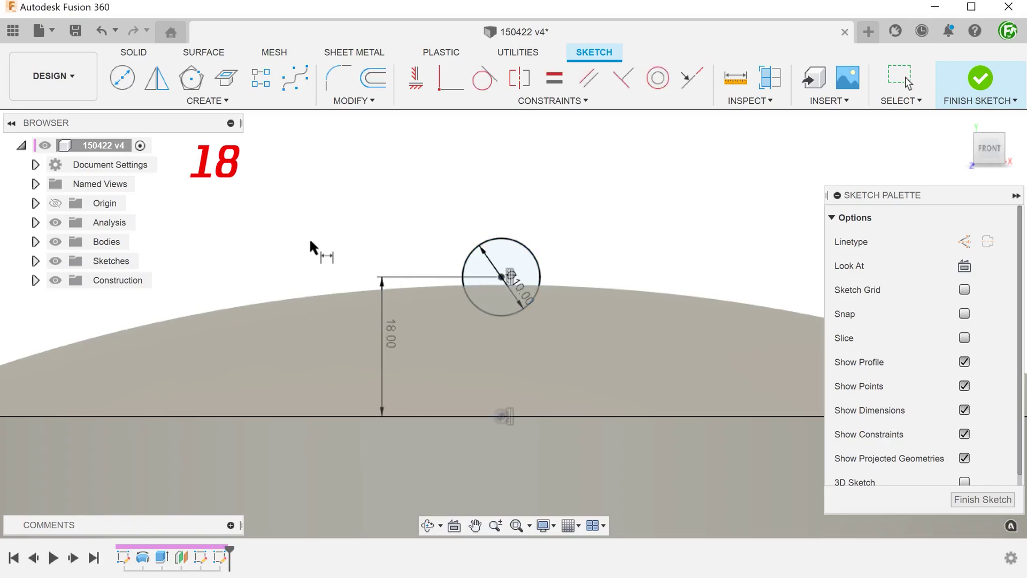
key(Escape)
scroll(305, 233, up, 5)
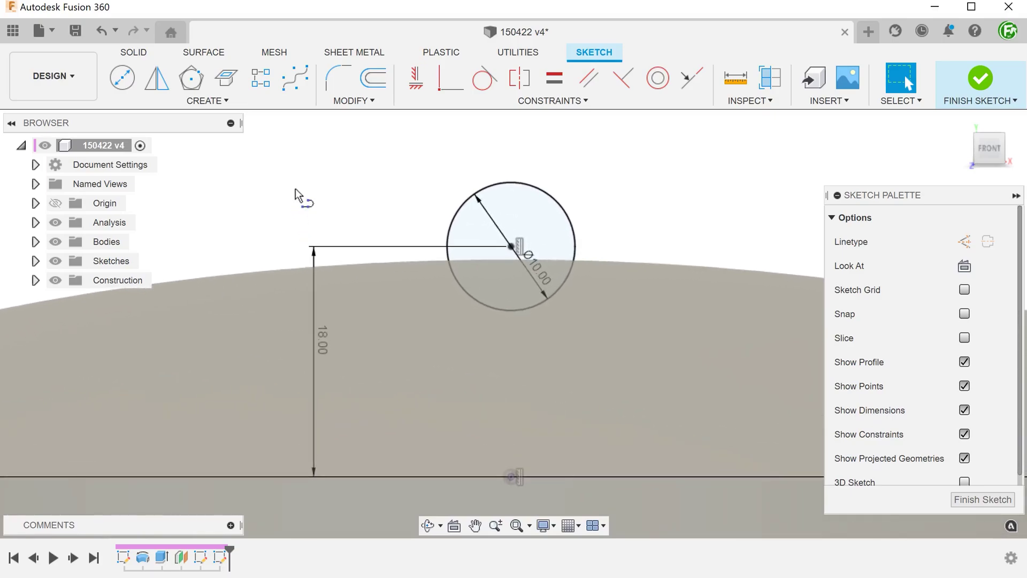
Draw a vertical chord across the circle, put its midpoint on the centre, and make it a centerline
click(486, 186)
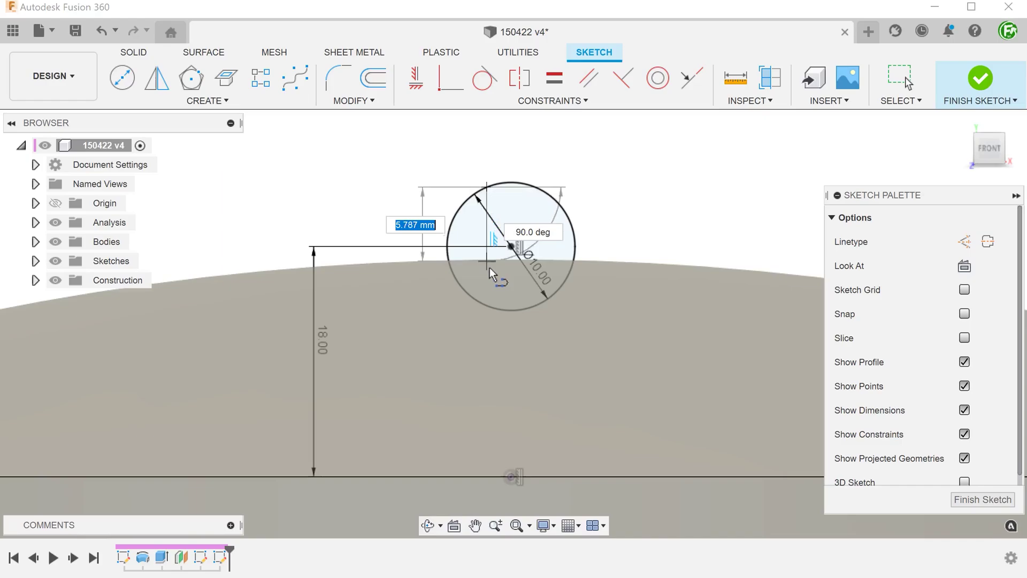
double_click(487, 305)
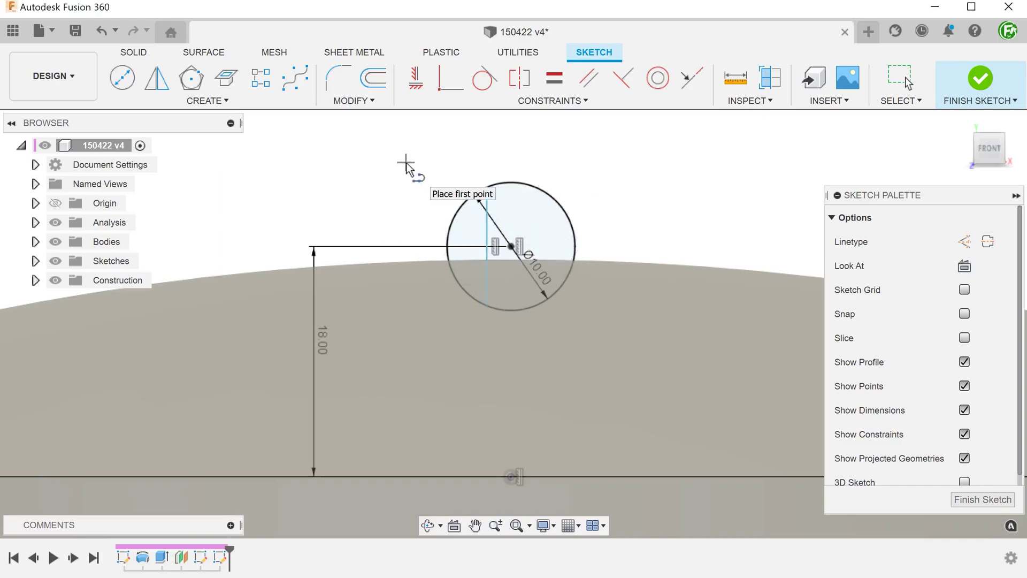
click(479, 101)
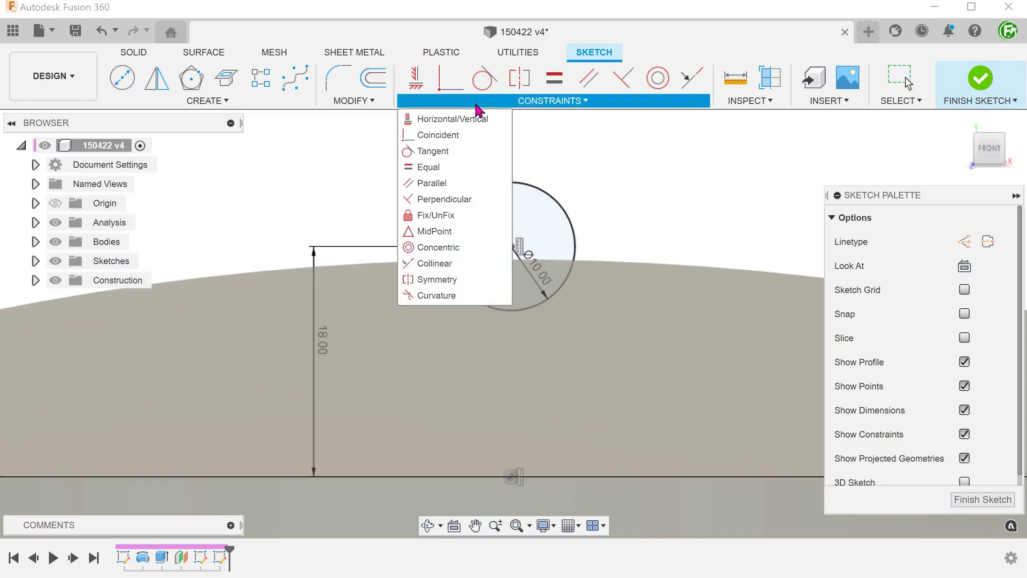
click(434, 230)
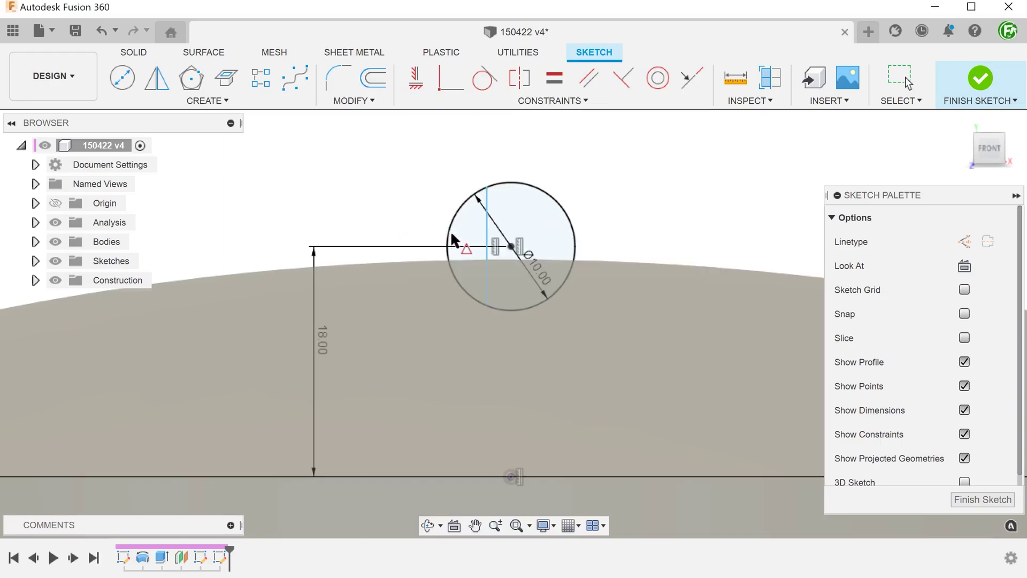
click(487, 235)
click(511, 246)
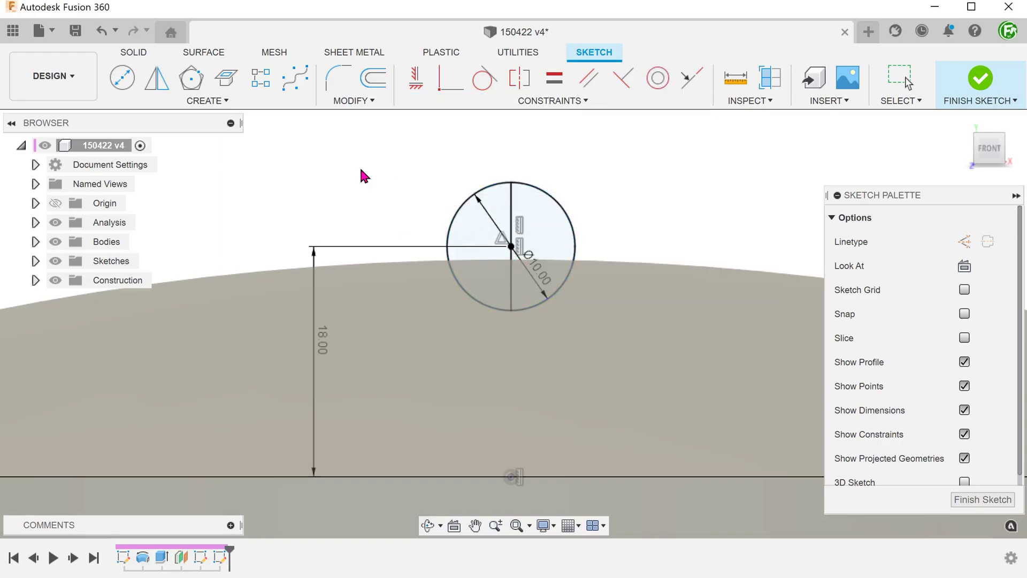
key(Escape)
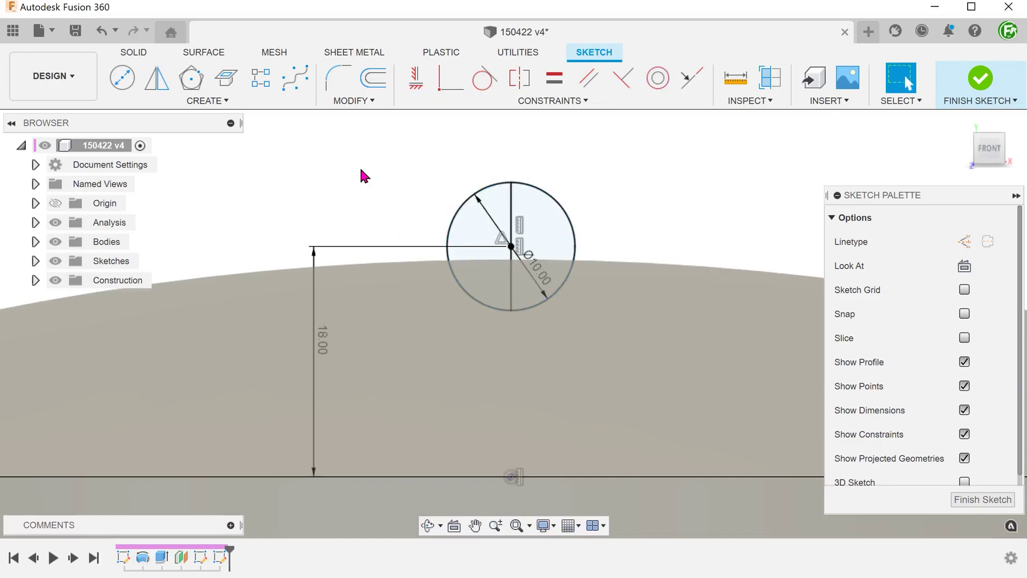
right_click(512, 208)
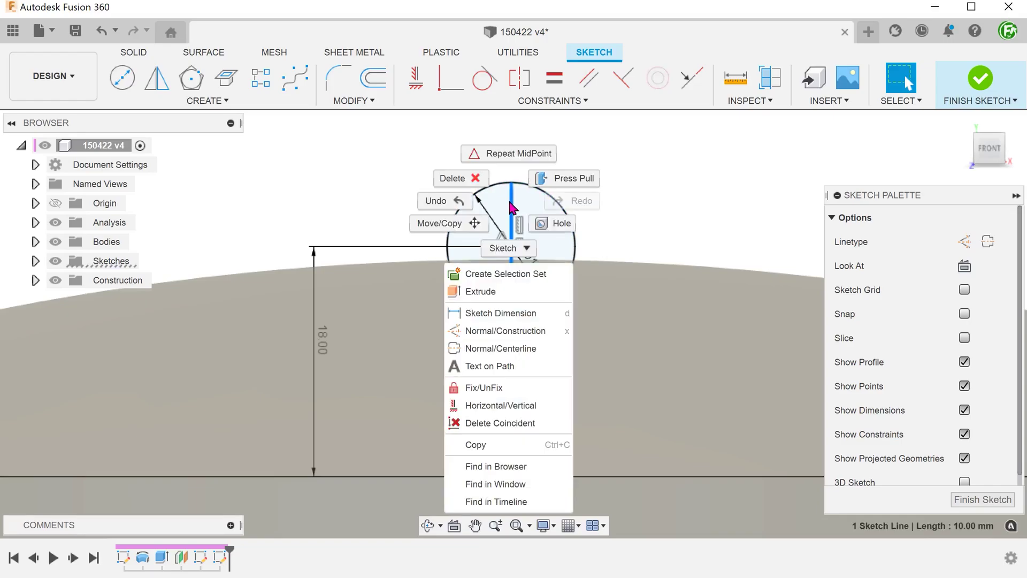
click(555, 350)
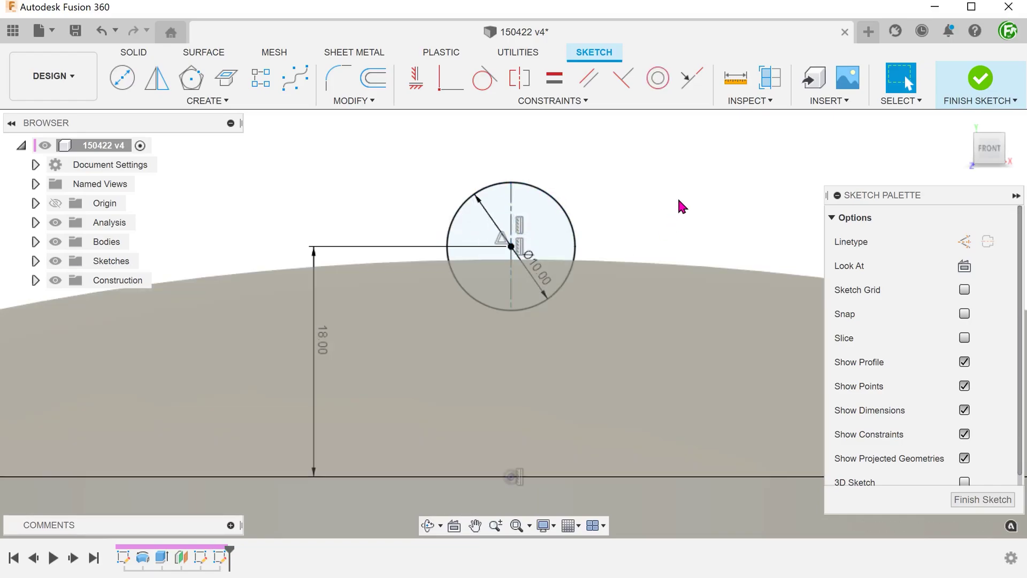
Finish the sketch and revolve-cut the circle 360° around the centerline to form a spherical dimple
click(981, 80)
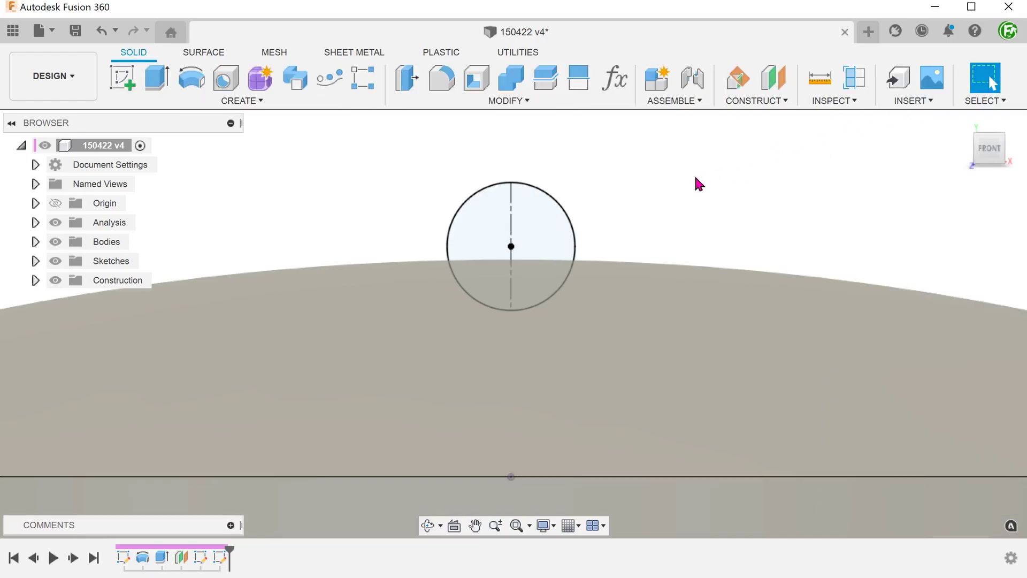
click(190, 83)
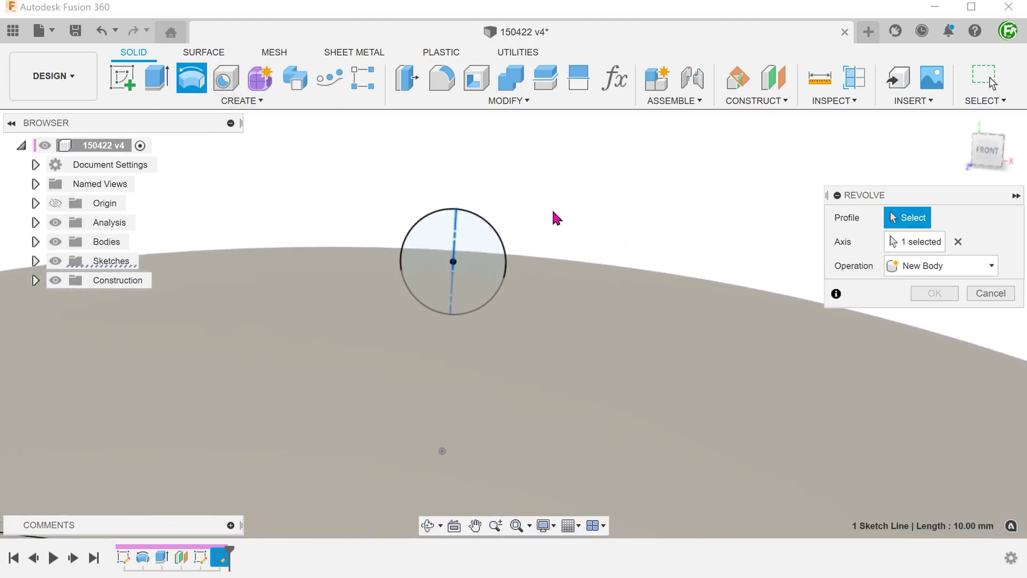
click(479, 239)
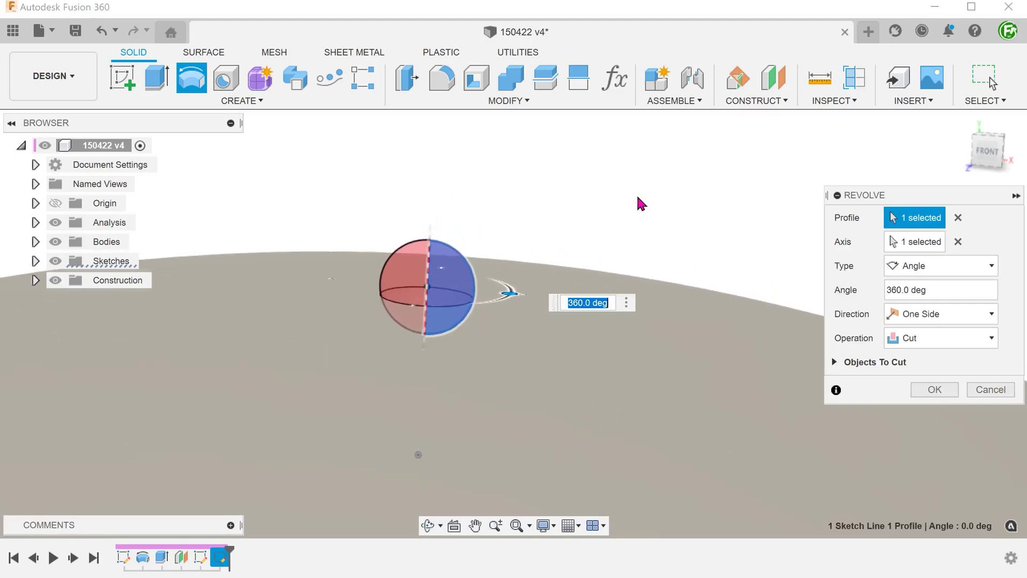
click(934, 390)
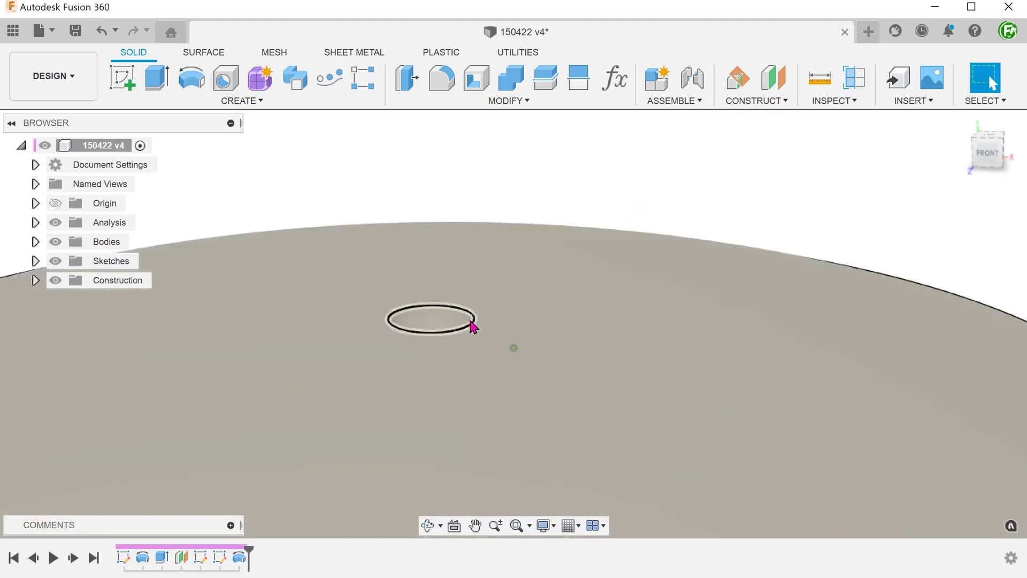
click(436, 327)
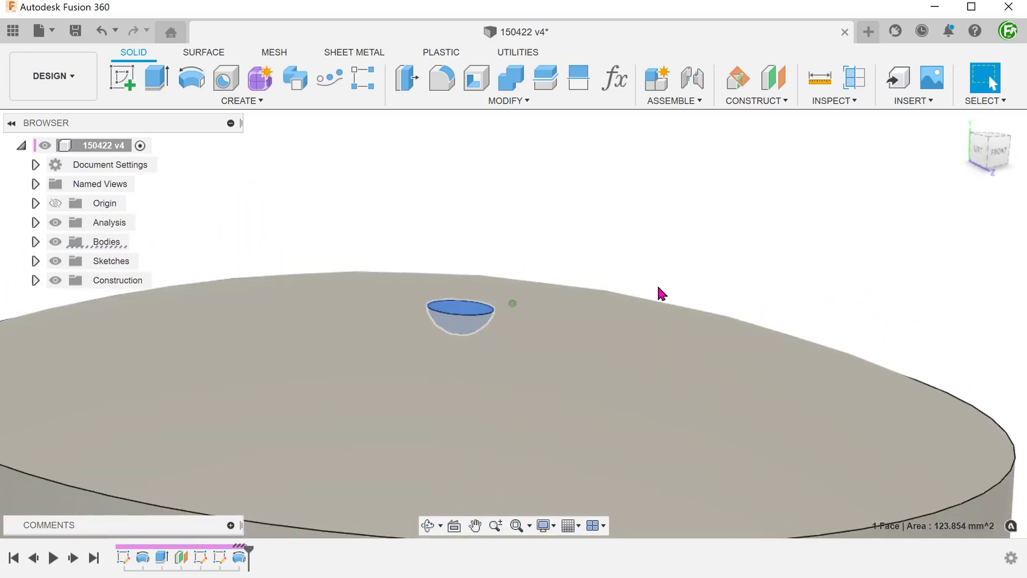
Inspect the dimple through the Section2 cut, hide Section2, then undo the test hole features
click(602, 230)
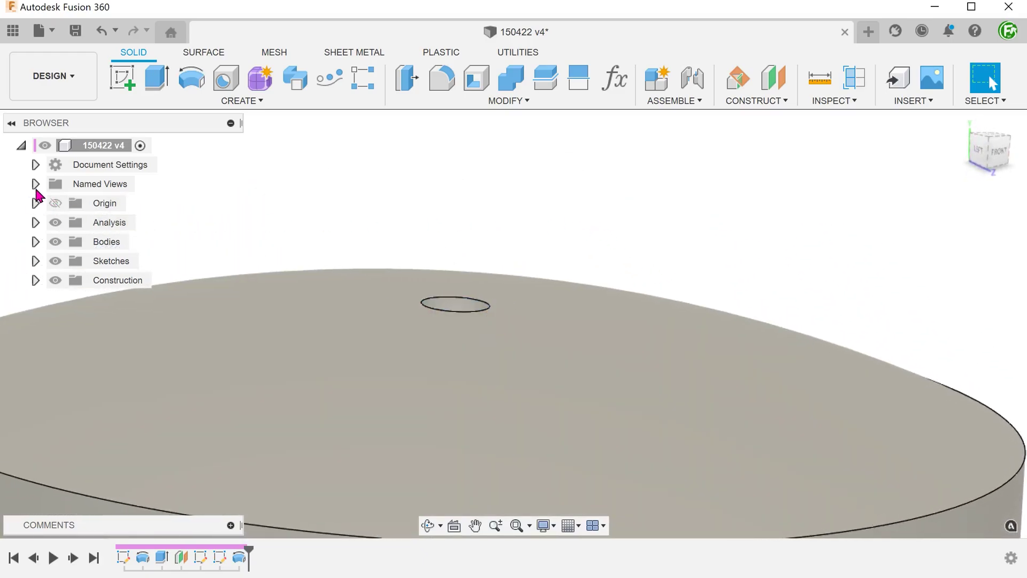
click(36, 222)
click(70, 260)
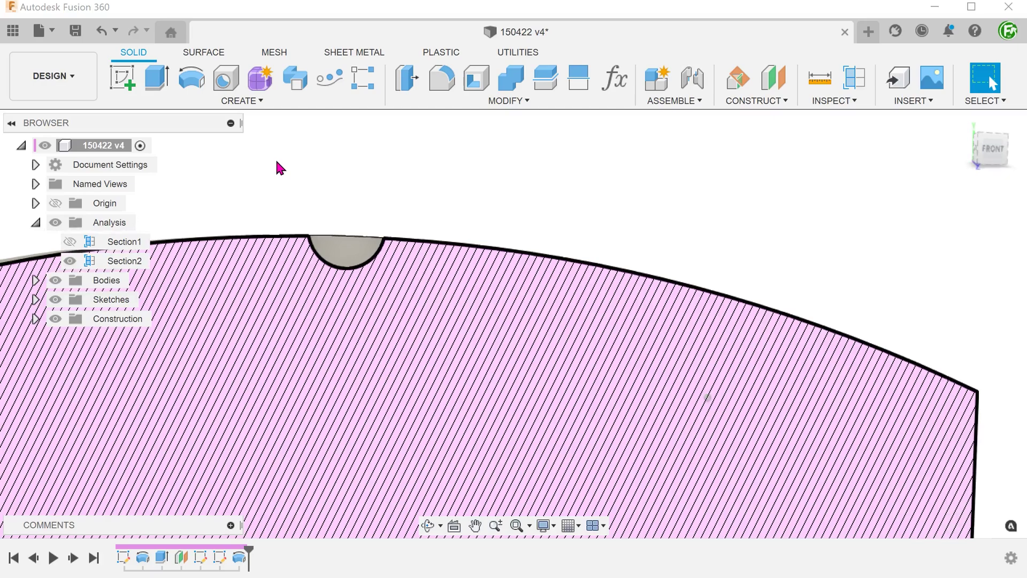
click(69, 261)
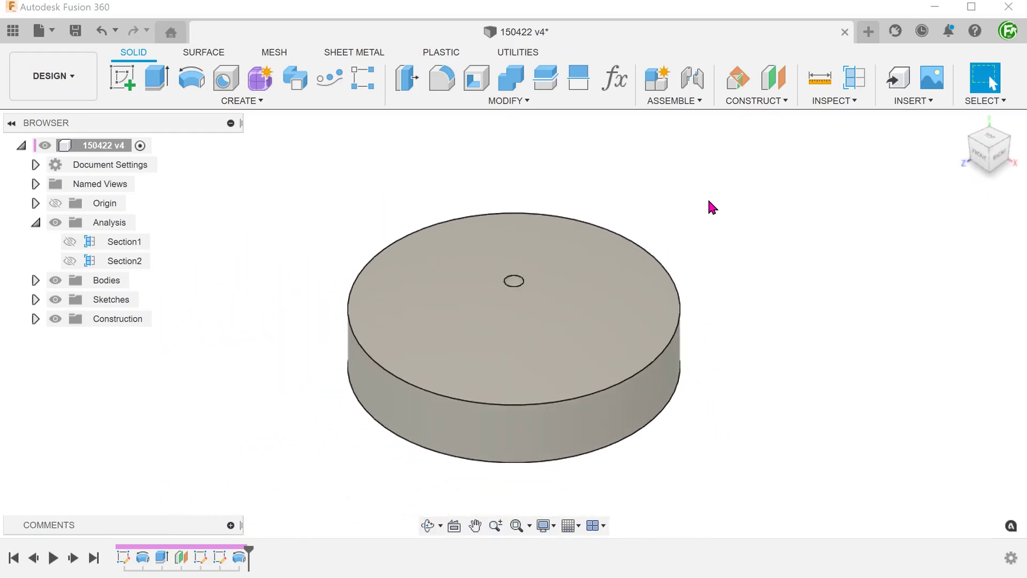
key(ctrl+z)
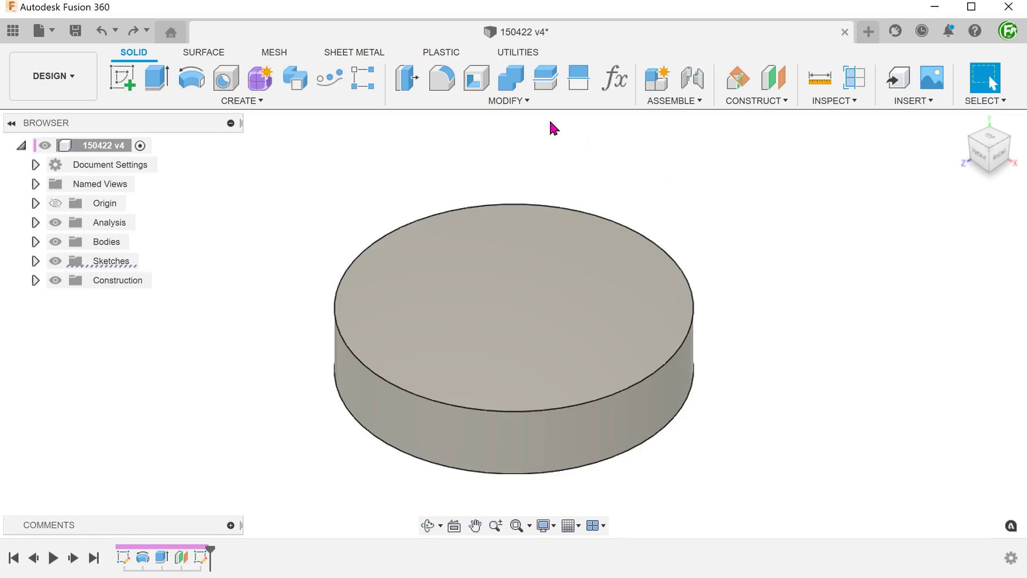
Start a Geometric Pattern from the PLASTIC tab's Create menu and pick the disc's top face
click(439, 53)
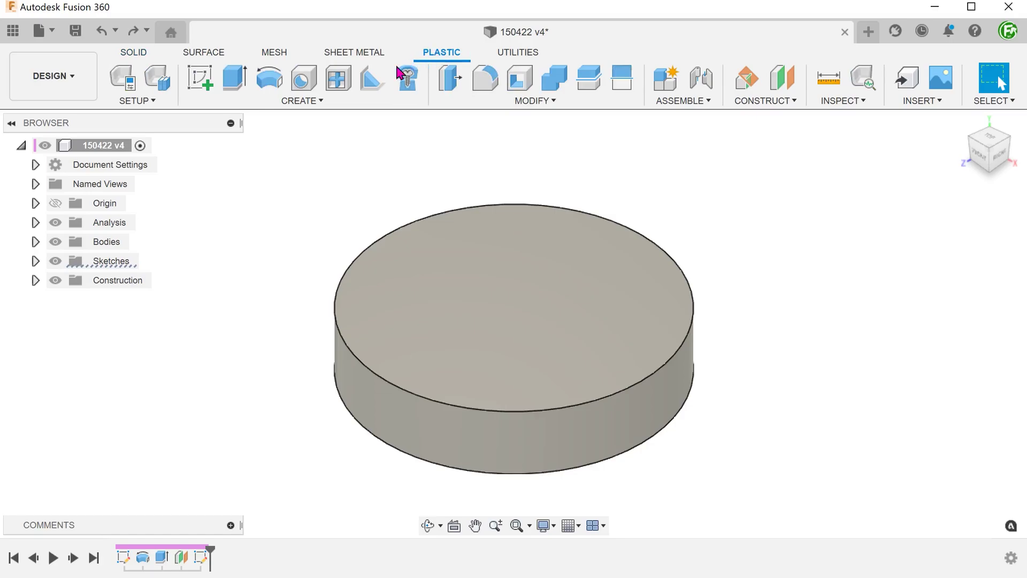
click(310, 101)
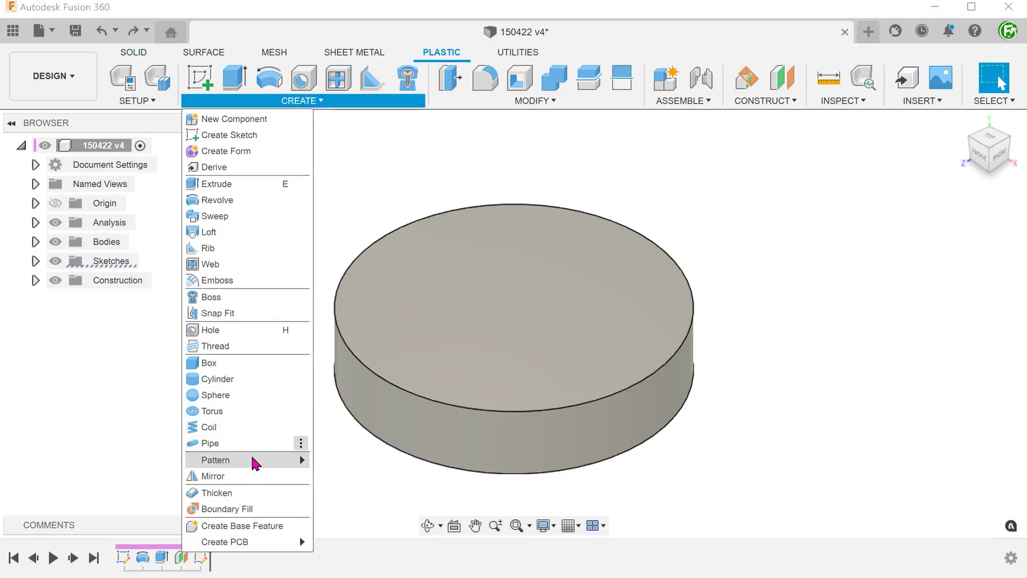
mouse_move(252, 460)
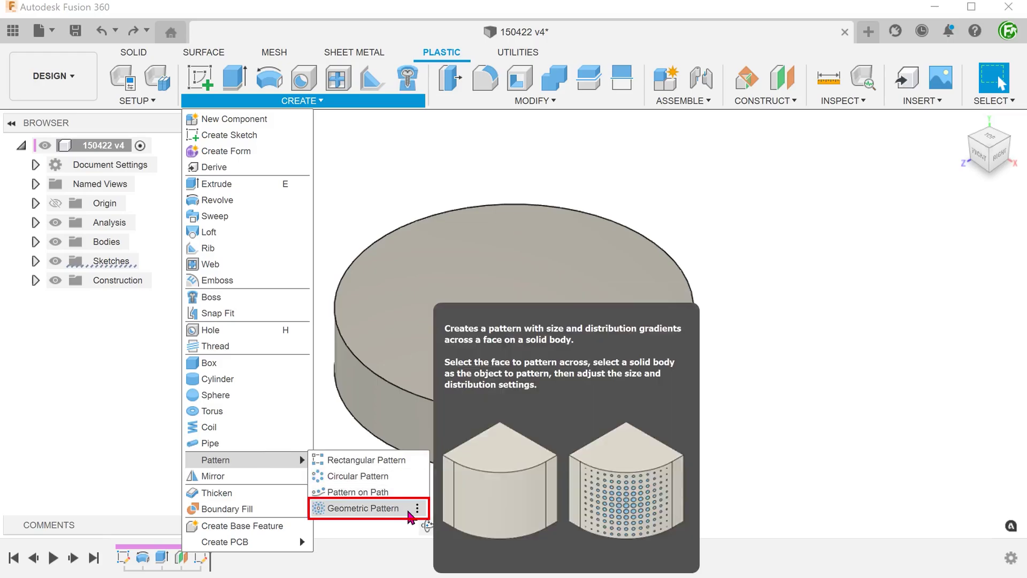
click(409, 514)
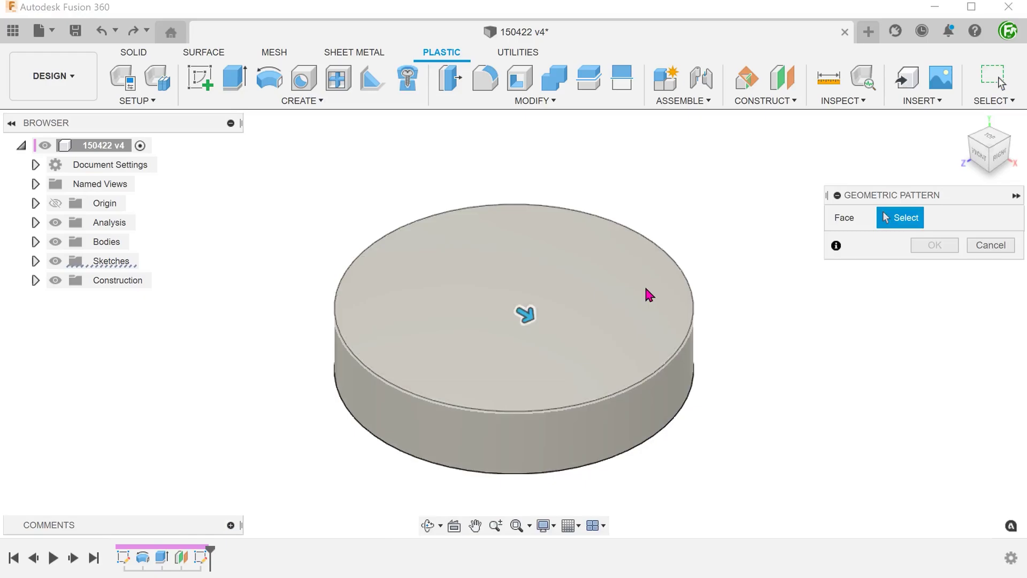
click(630, 285)
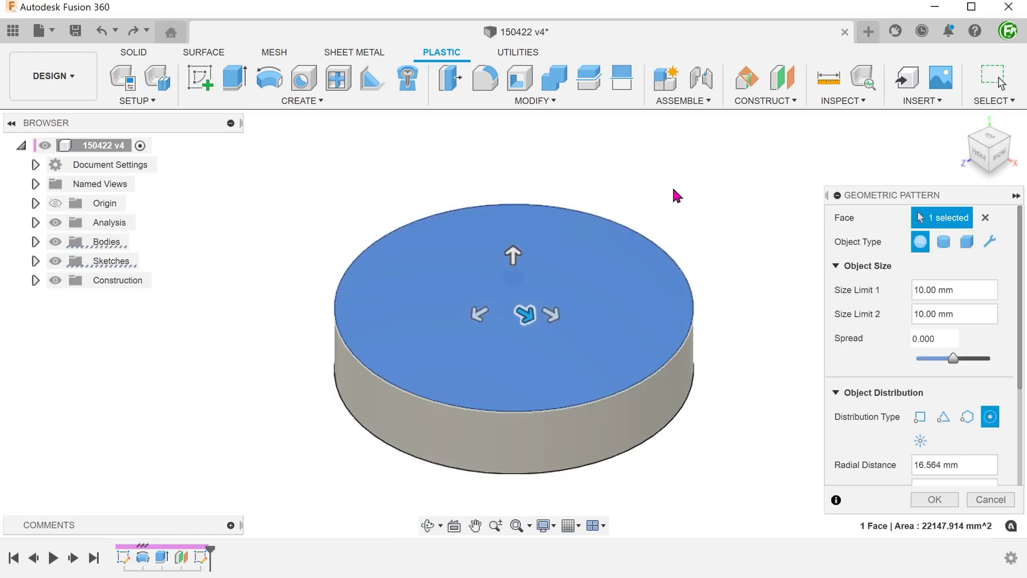
Switch the display to wireframe and scroll down the Geometric Pattern panel
key(ctrl+7)
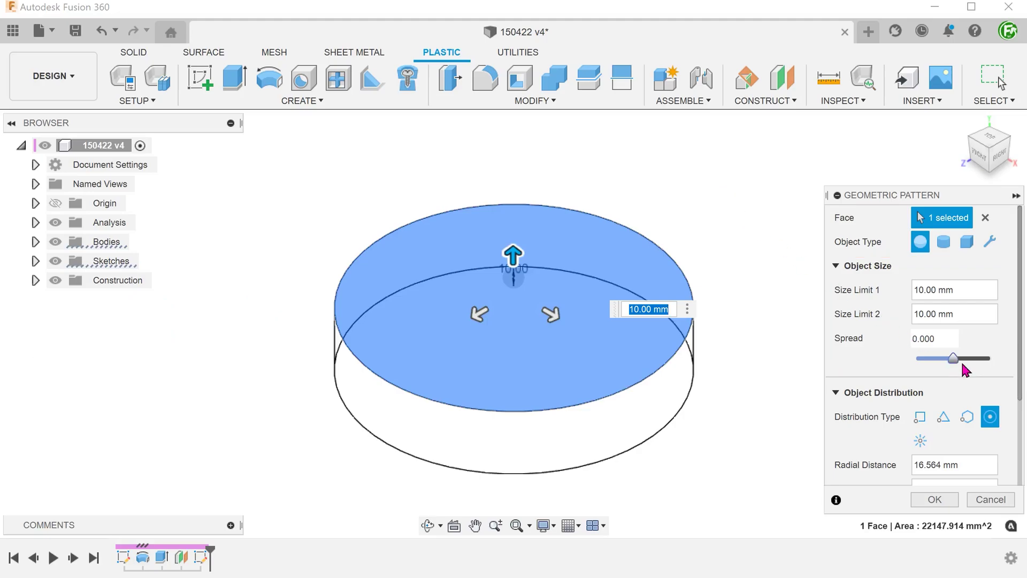
drag(1021, 372, 1022, 458)
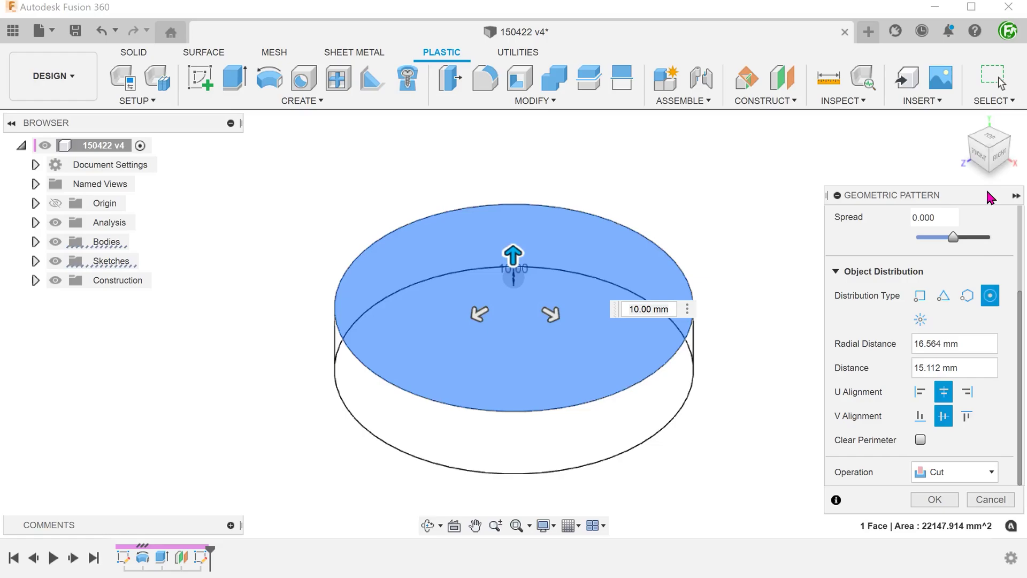
From the top view, set radial distance 0.8 mm, distance 20 mm, Clear Perimeter, and apply the Cut pattern
click(990, 141)
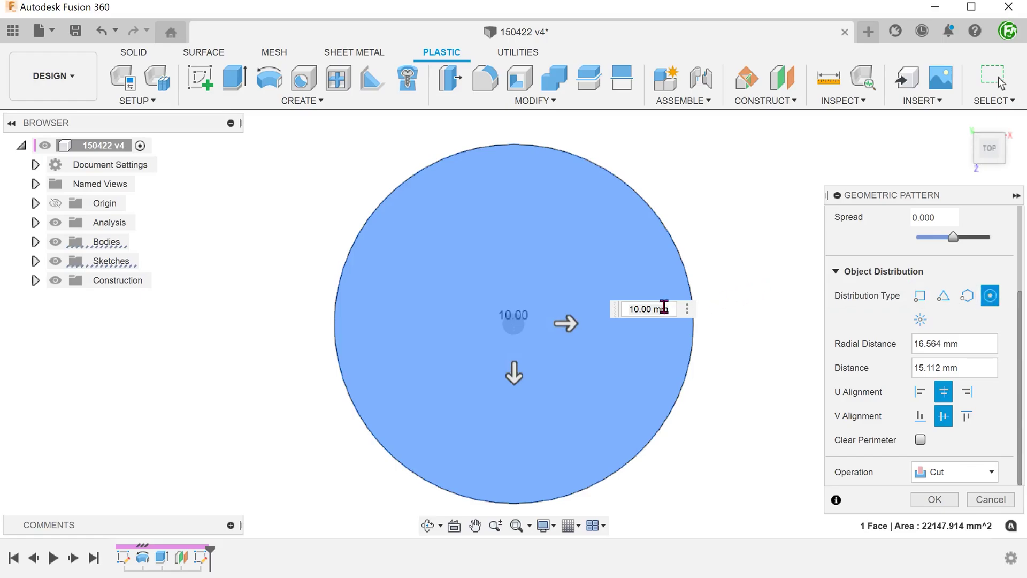
drag(569, 323, 534, 323)
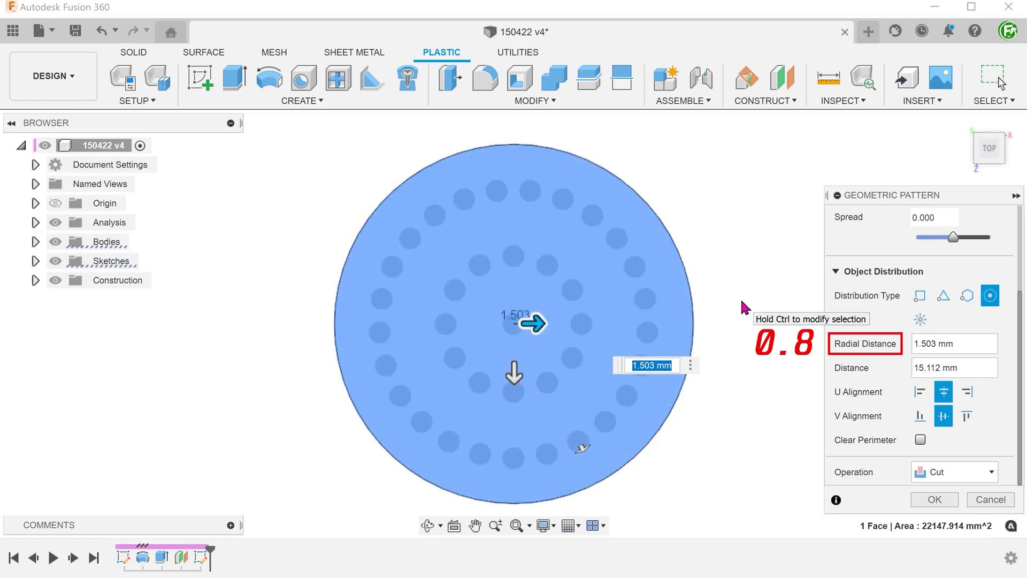
text(0.8)
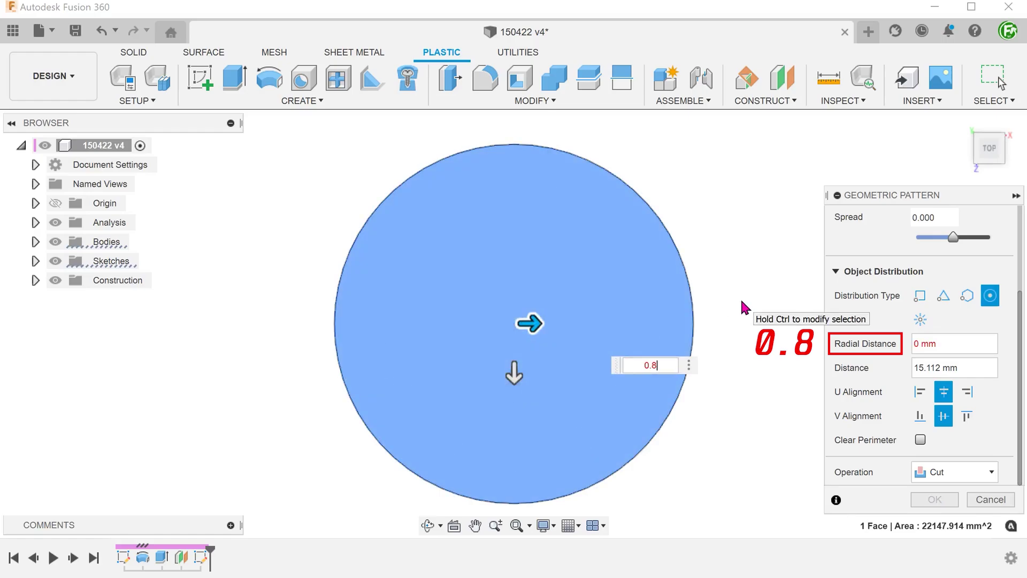
key(Return)
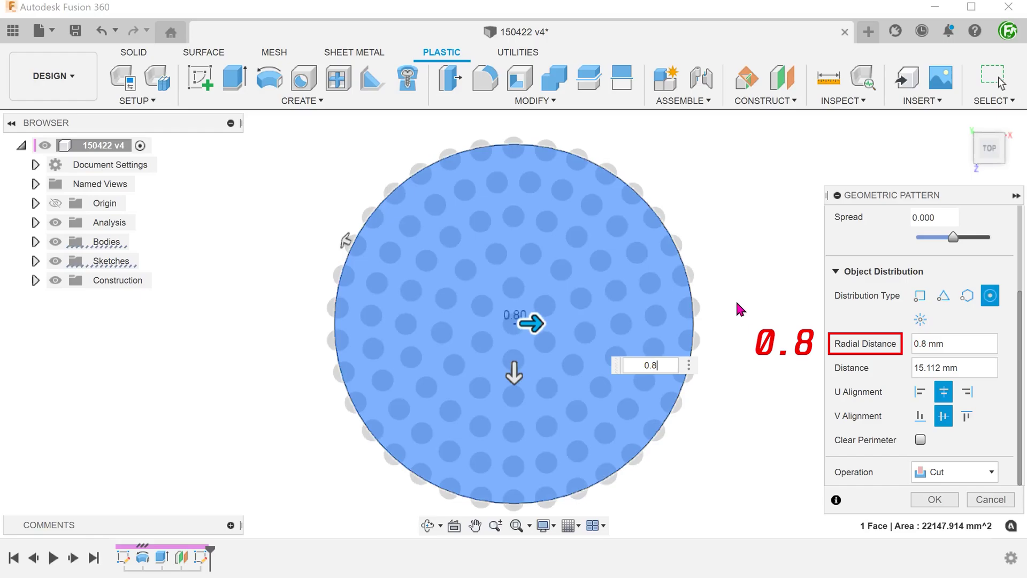
mouse_move(514, 373)
mouse_down()
mouse_move(514, 407)
mouse_move(514, 381)
mouse_up()
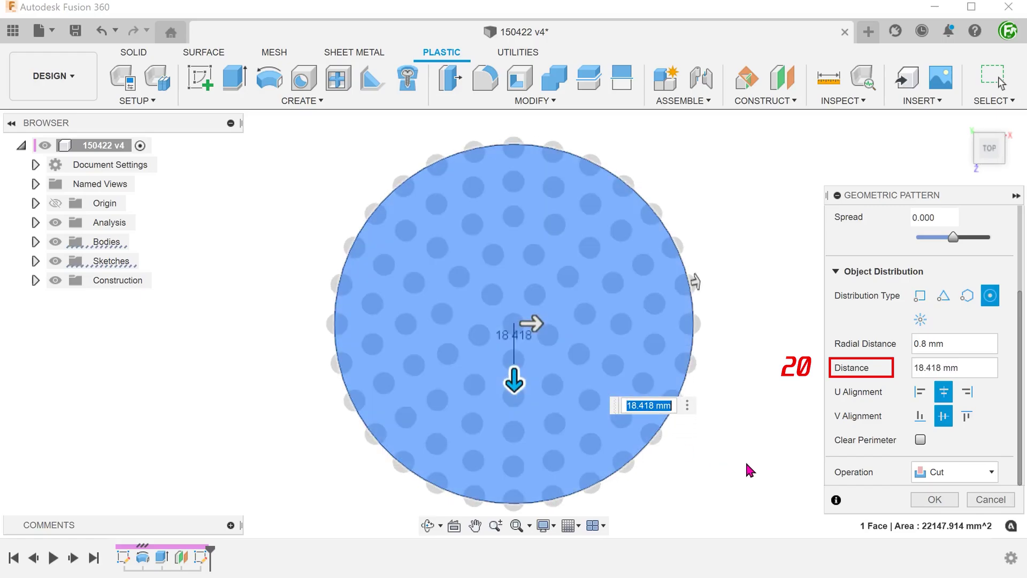
text(20)
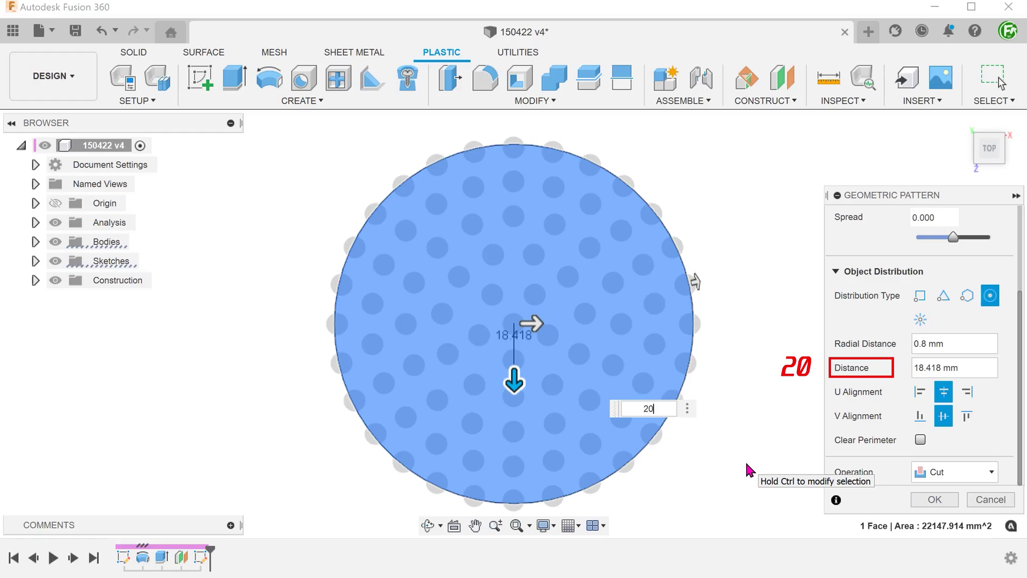
click(921, 439)
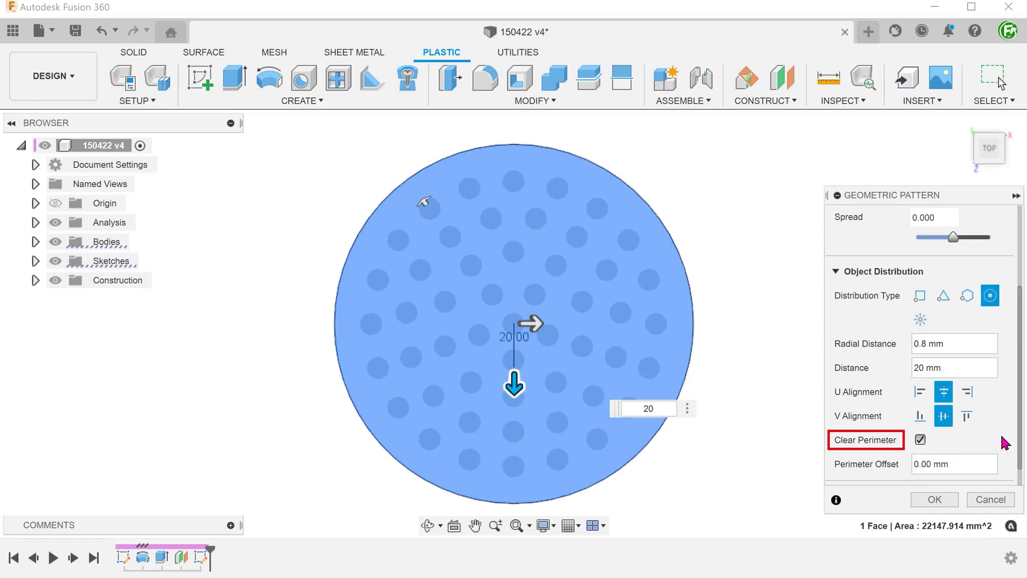
scroll(1021, 456, down, 1)
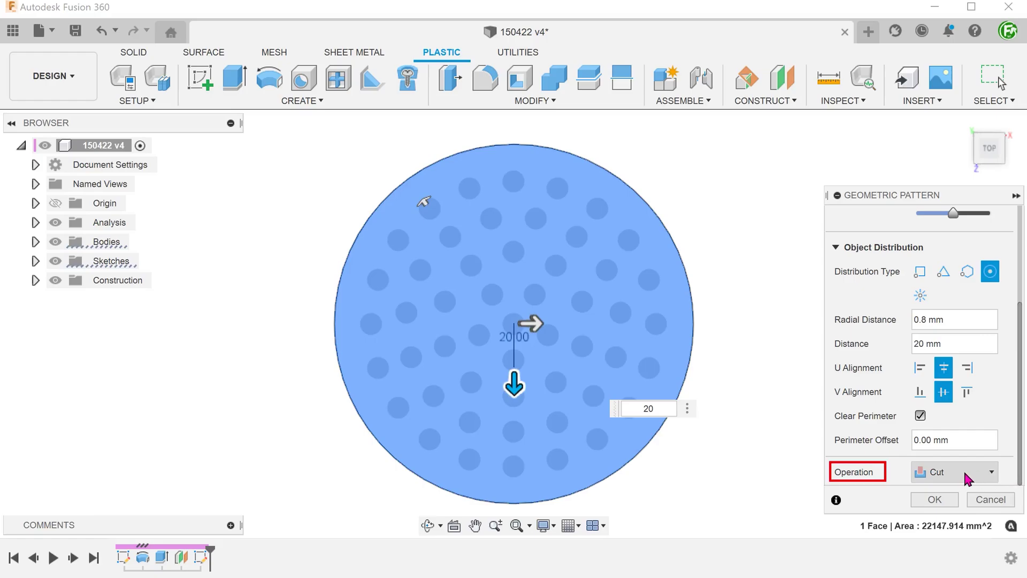
click(935, 500)
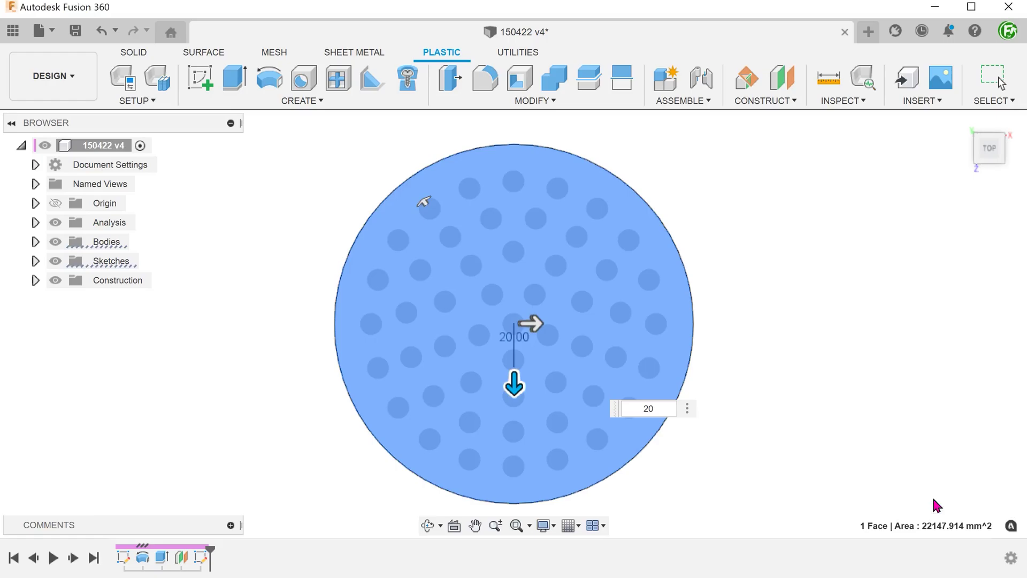
Restore shaded-with-edges display, check the dimples through Section1 from the right, then hide Section1
key(ctrl+6)
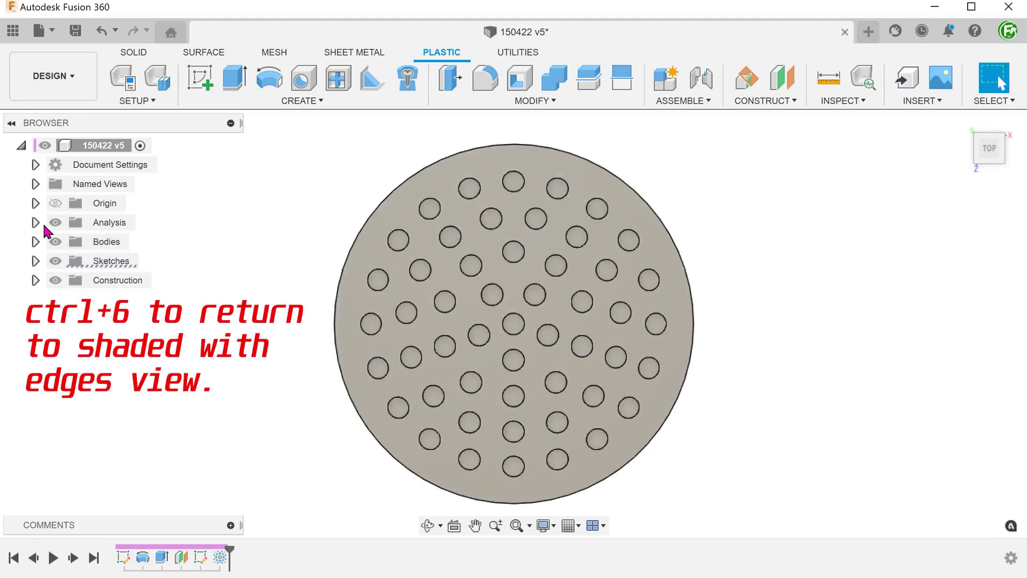
click(36, 223)
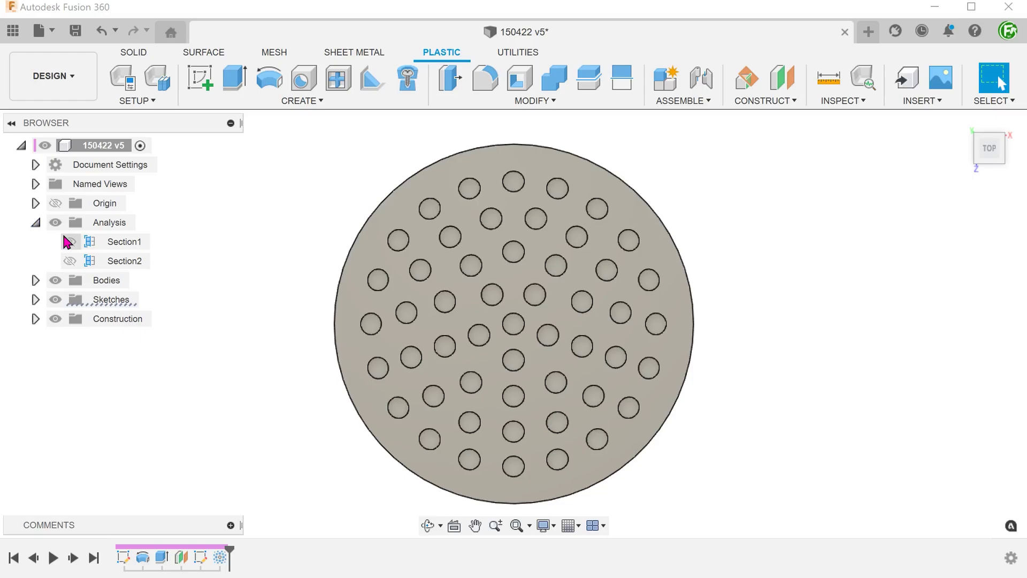
click(70, 241)
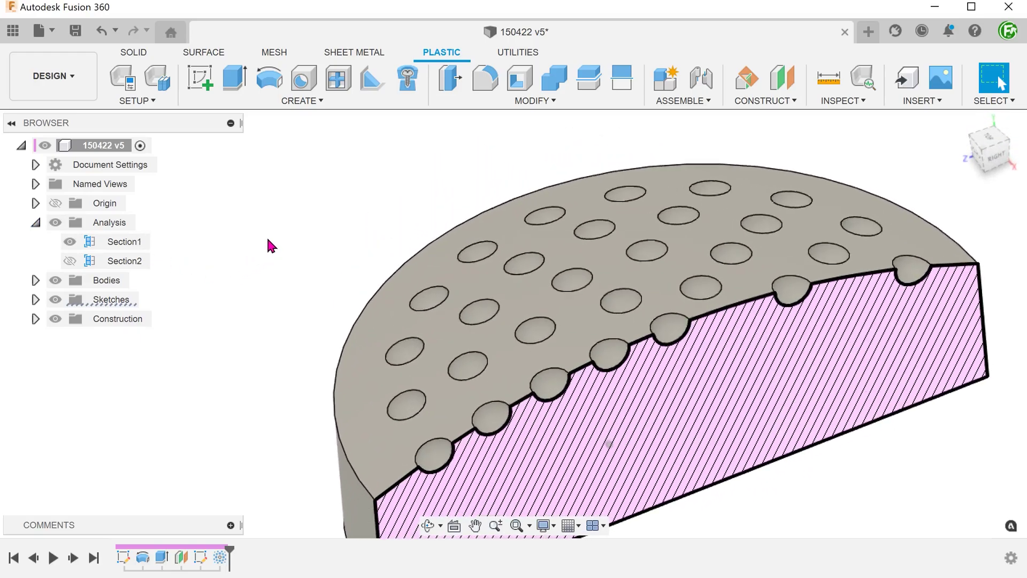
click(989, 152)
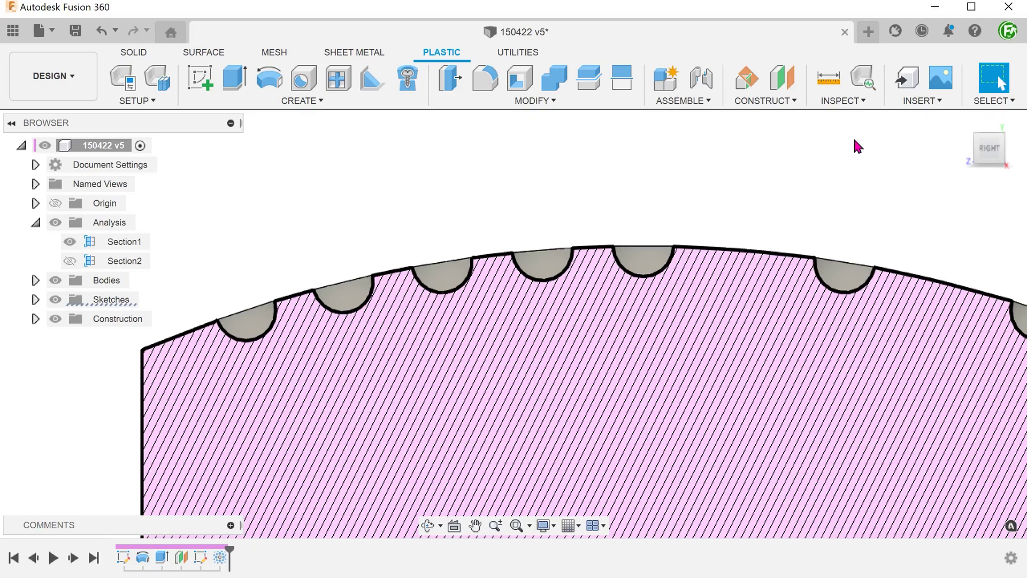
click(69, 241)
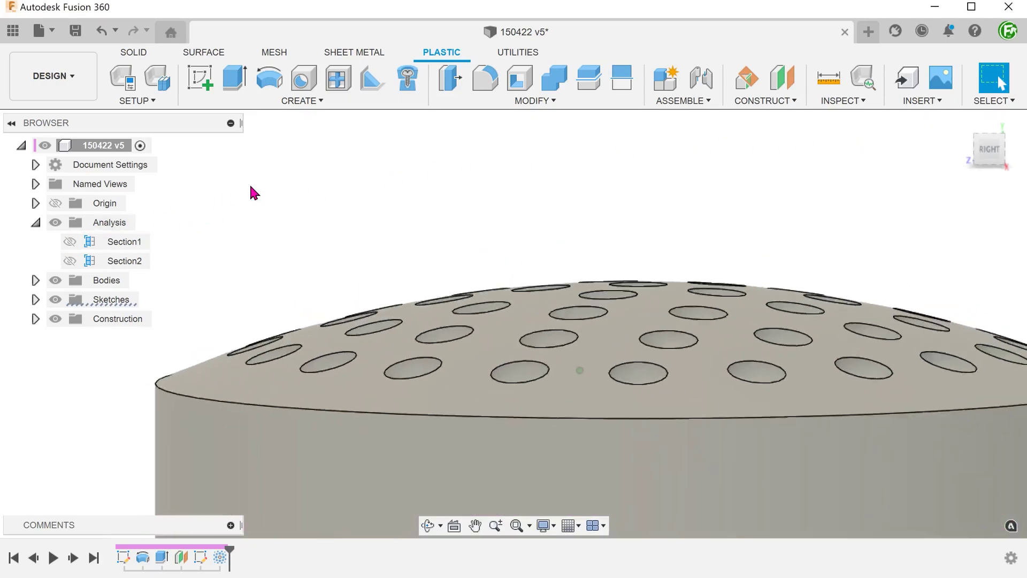